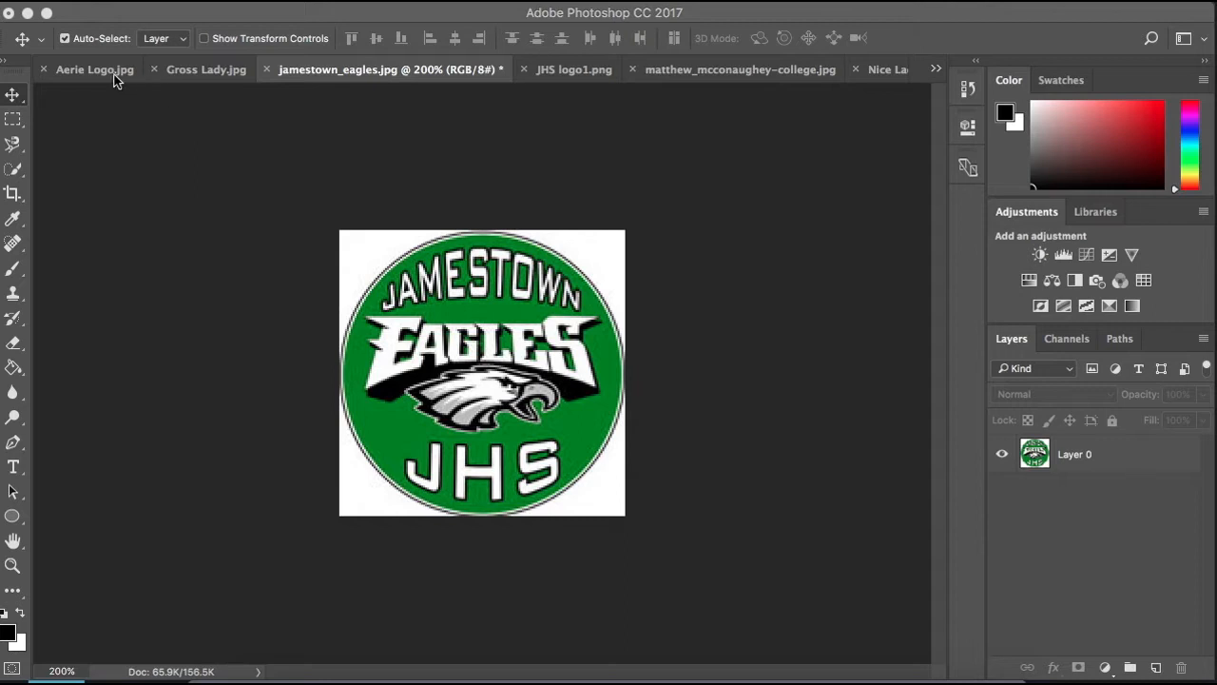
# - Switch to the Aerie Logo.jpg document, draw a rectangular marquee selection around the whole logo, and clear the selection
pyautogui.click(84, 72)
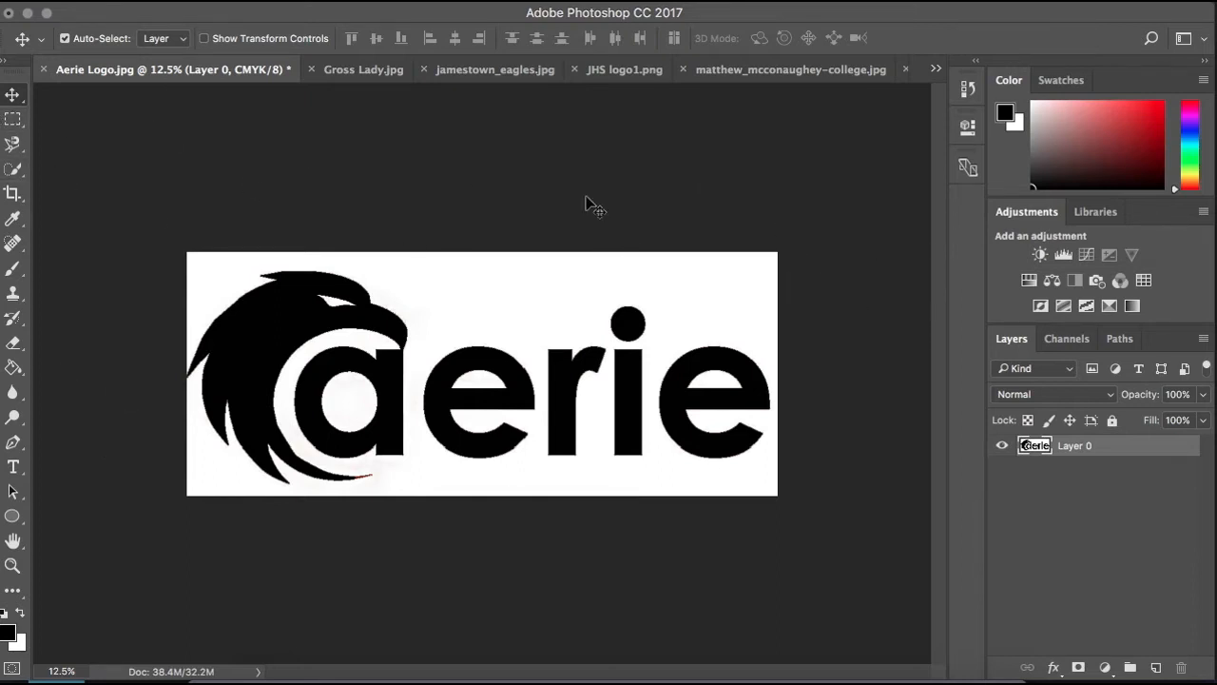
pyautogui.moveTo(504, 361); pyautogui.dragTo(522, 326)
pyautogui.click(13, 119)
pyautogui.click(114, 120)
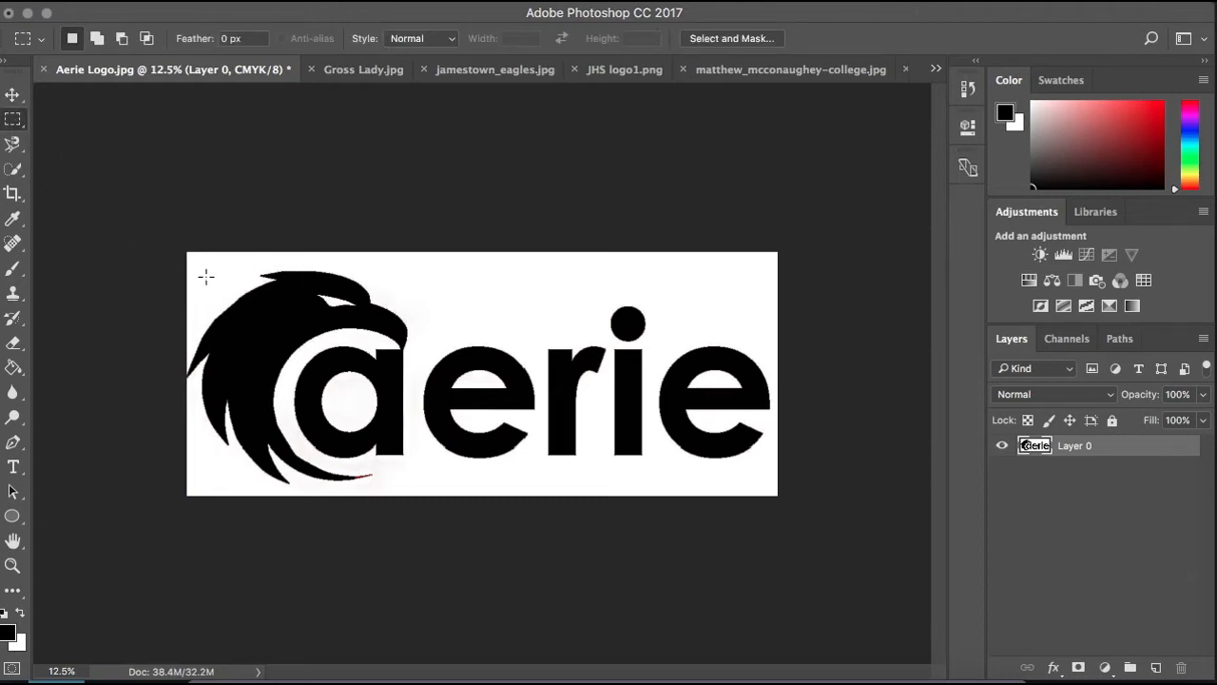
pyautogui.moveTo(191, 264); pyautogui.dragTo(766, 473)
pyautogui.click(751, 455)
# - Draw a loose freehand Lasso selection across the eagle and the aerie lettering, and deselect it
pyautogui.click(14, 120)
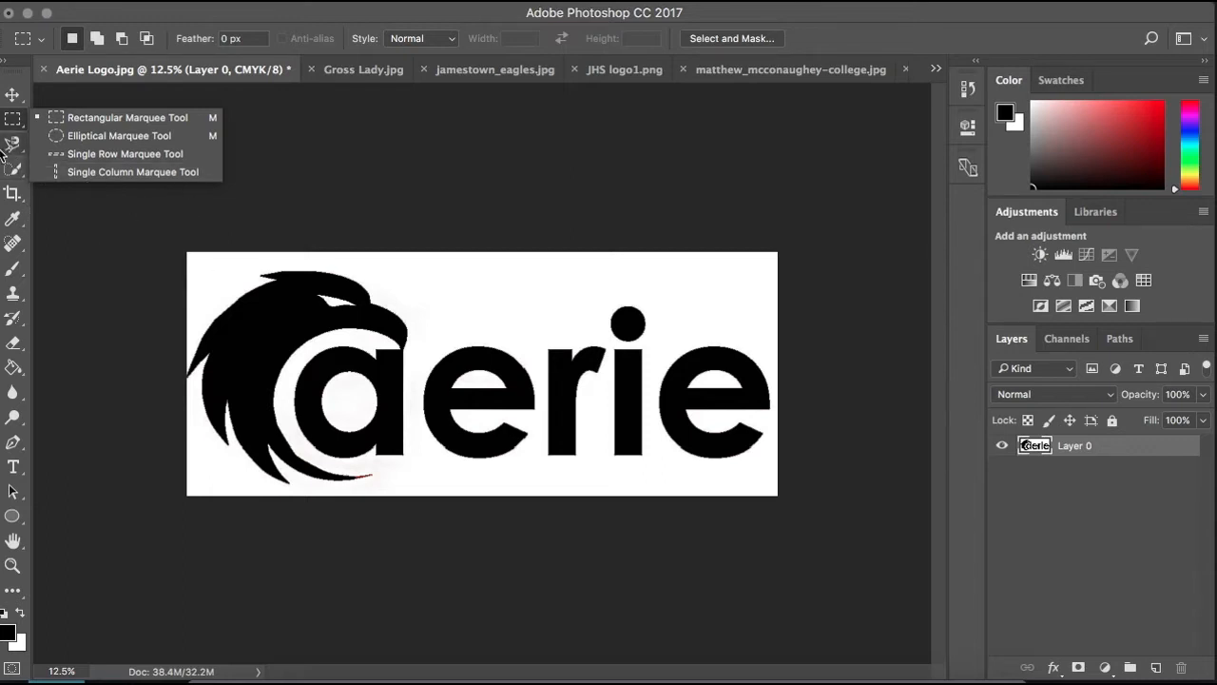
pyautogui.click(19, 145)
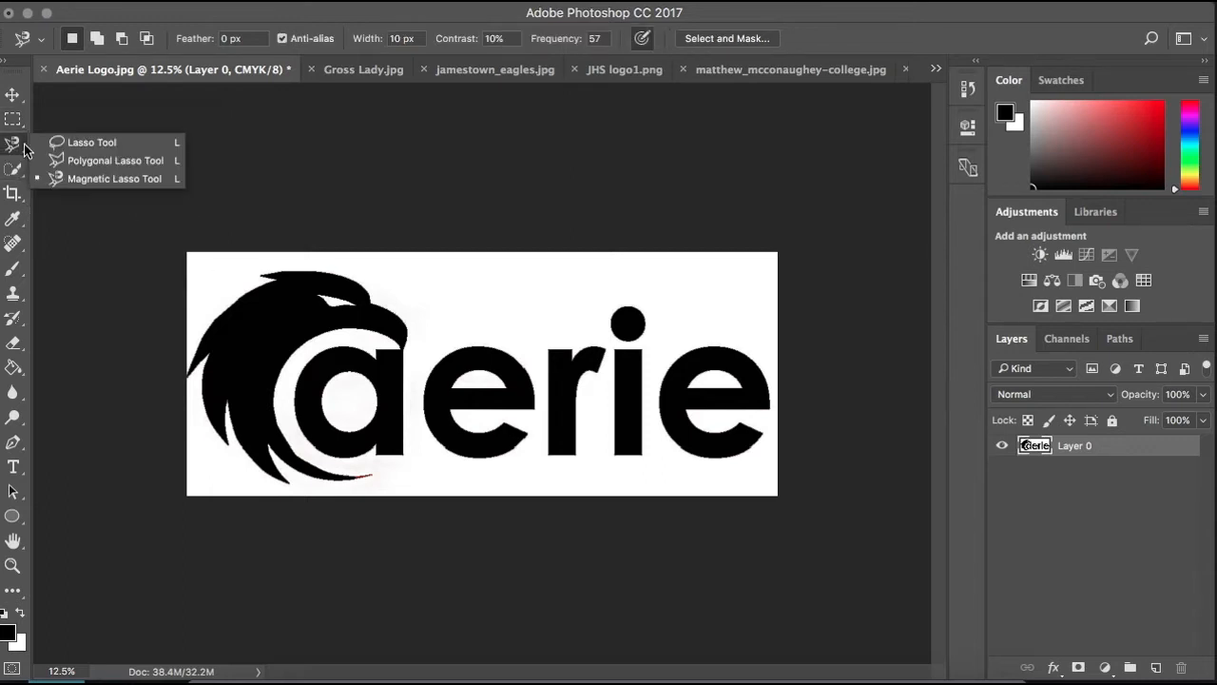
pyautogui.click(80, 143)
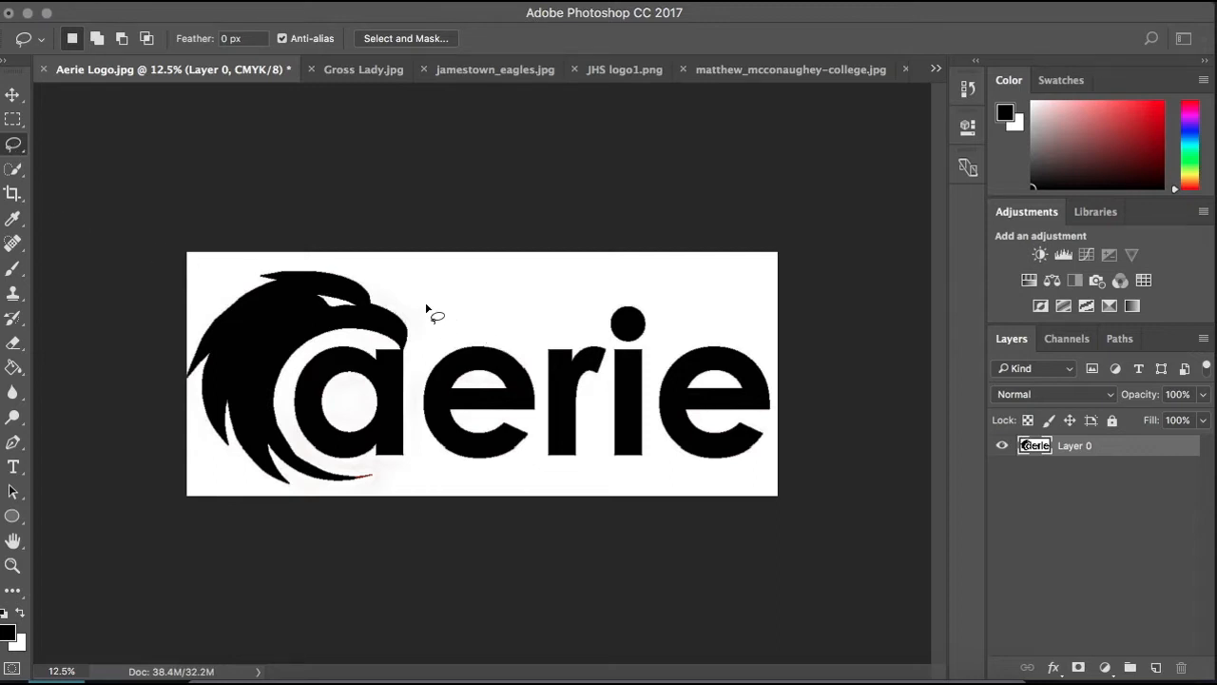
pyautogui.moveTo(708, 307)
pyautogui.mouseDown()
pyautogui.moveTo(616, 290)
pyautogui.moveTo(470, 320)
pyautogui.moveTo(369, 293)
pyautogui.moveTo(262, 291)
pyautogui.moveTo(243, 392)
pyautogui.moveTo(250, 411)
pyautogui.moveTo(330, 405)
pyautogui.moveTo(492, 452)
pyautogui.moveTo(681, 398)
pyautogui.moveTo(726, 353)
pyautogui.moveTo(707, 314)
pyautogui.mouseUp()
pyautogui.rightClick(625, 322)
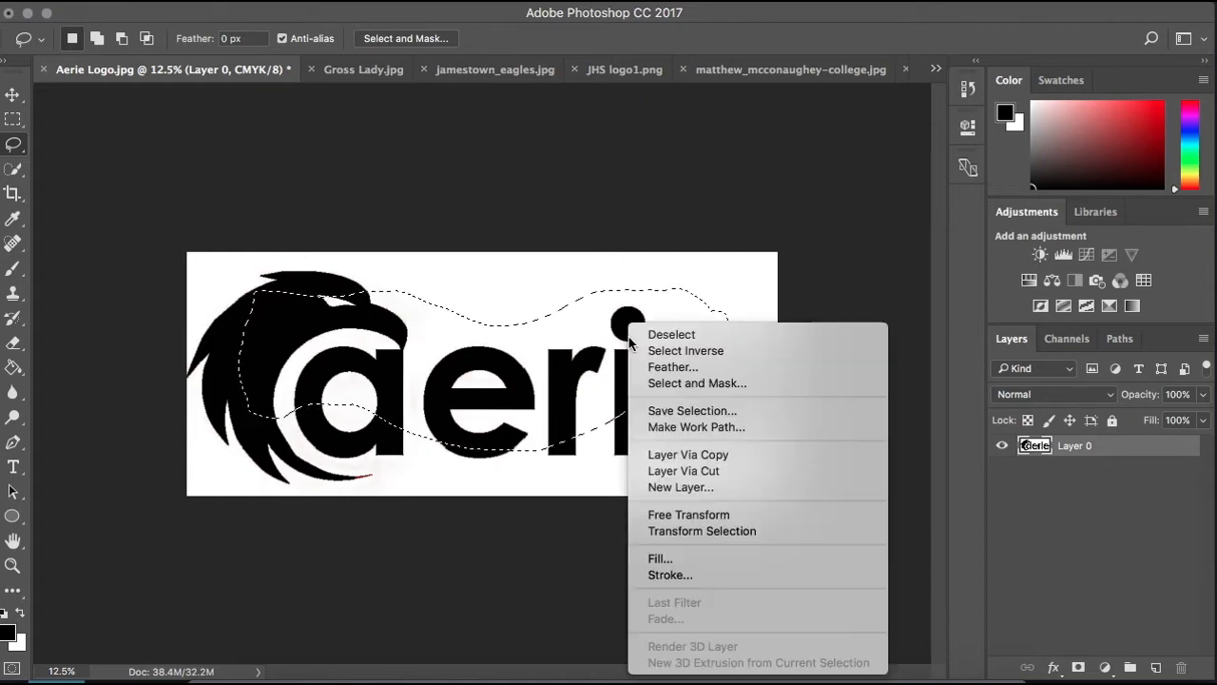
pyautogui.click(637, 330)
# - Outline an irregular straight-edged selection over the logo with the Polygonal Lasso tool, and deselect it
pyautogui.click(17, 144)
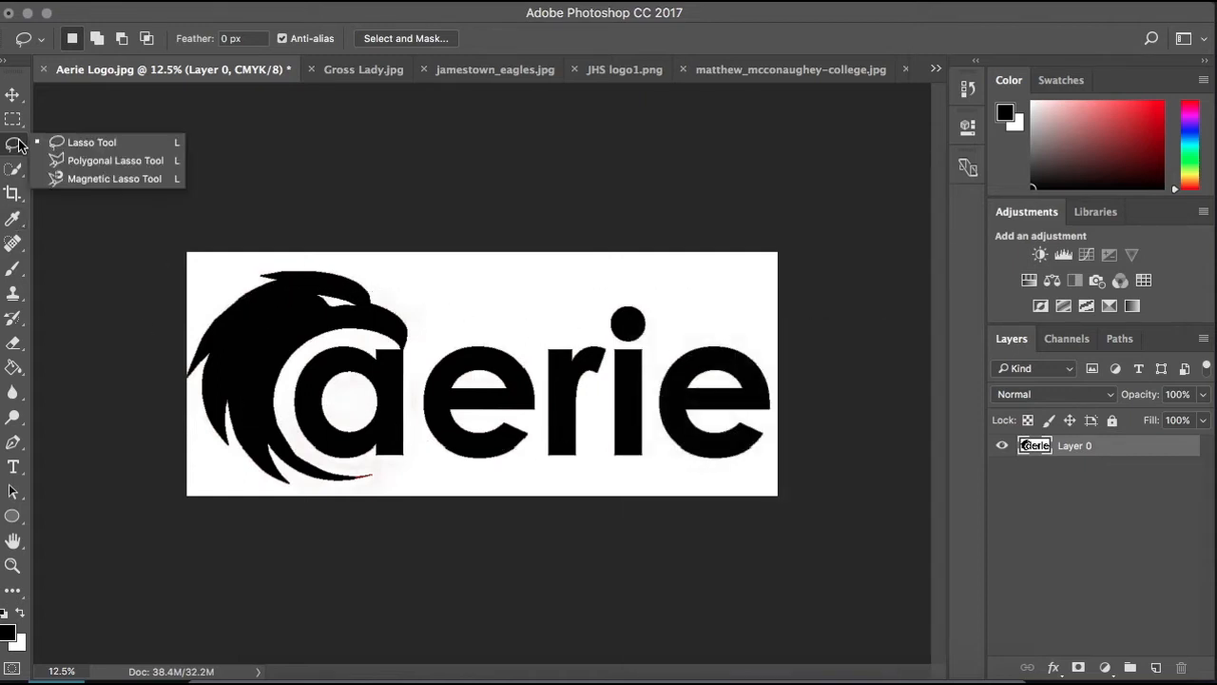
pyautogui.click(106, 161)
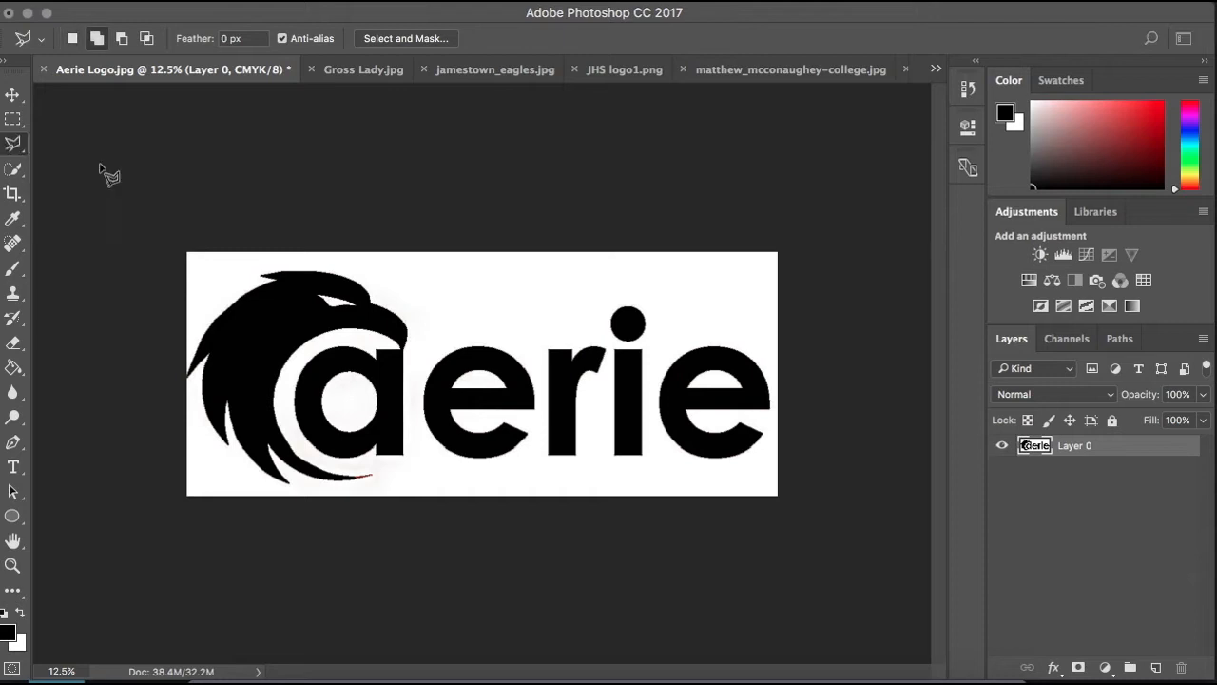
pyautogui.click(237, 281)
pyautogui.click(236, 435)
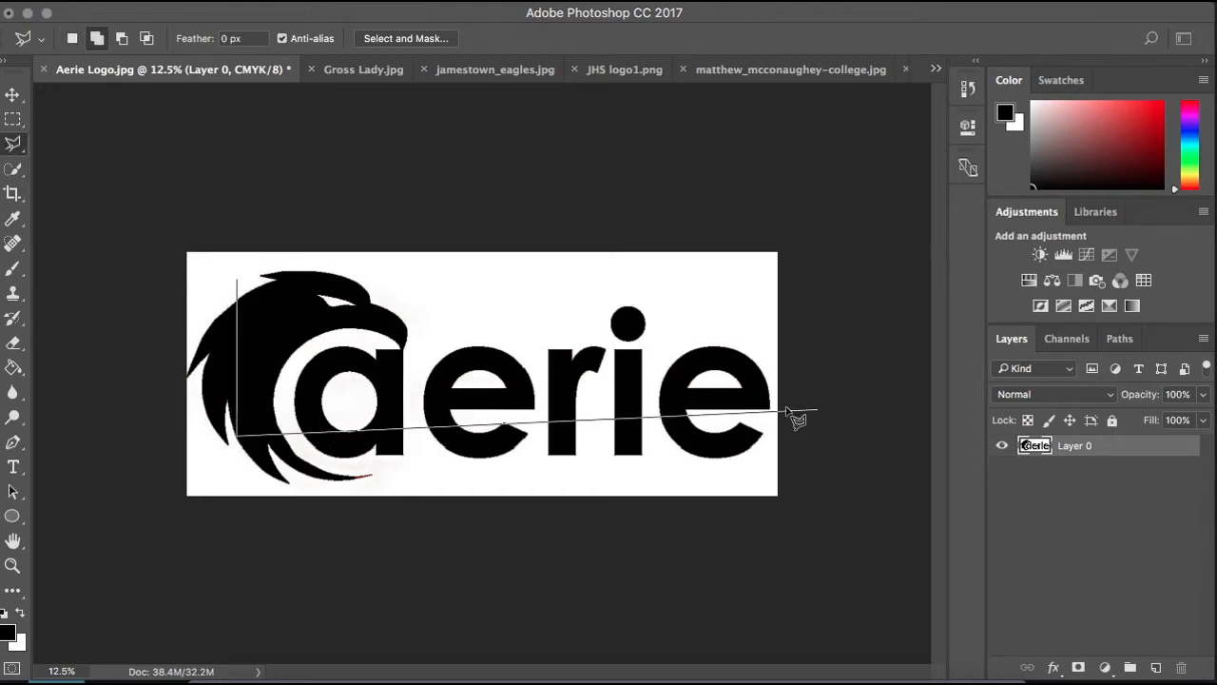
pyautogui.click(725, 428)
pyautogui.click(725, 293)
pyautogui.click(377, 406)
pyautogui.click(398, 307)
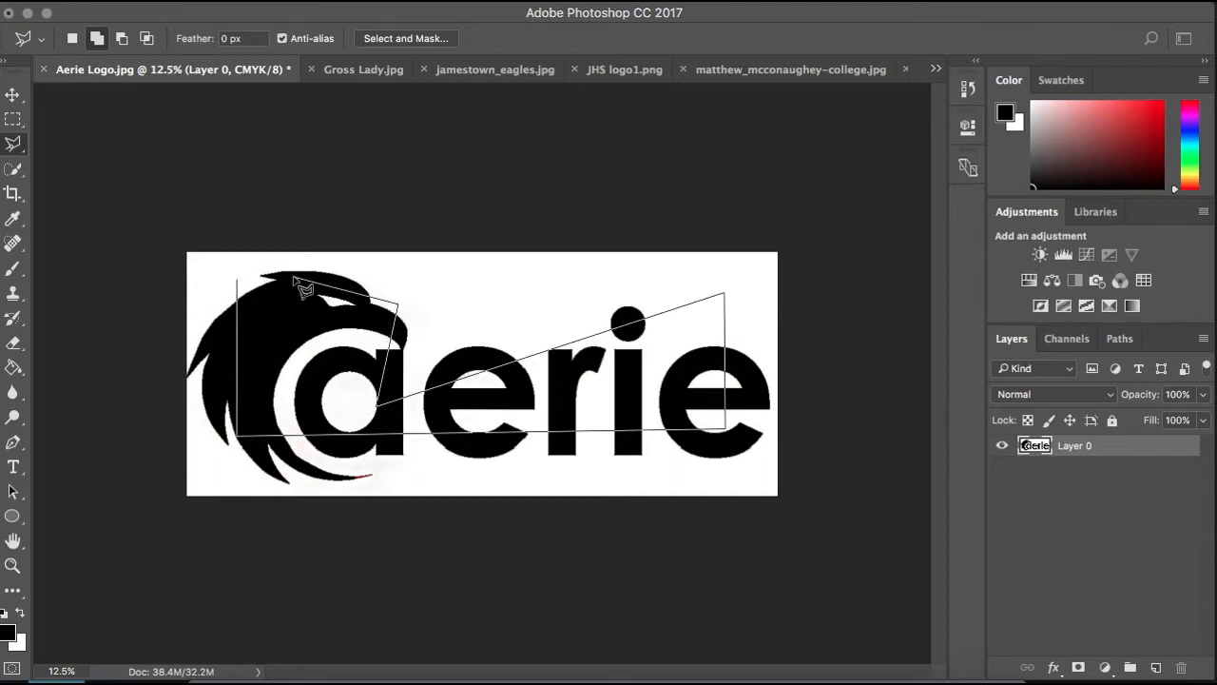
pyautogui.click(237, 278)
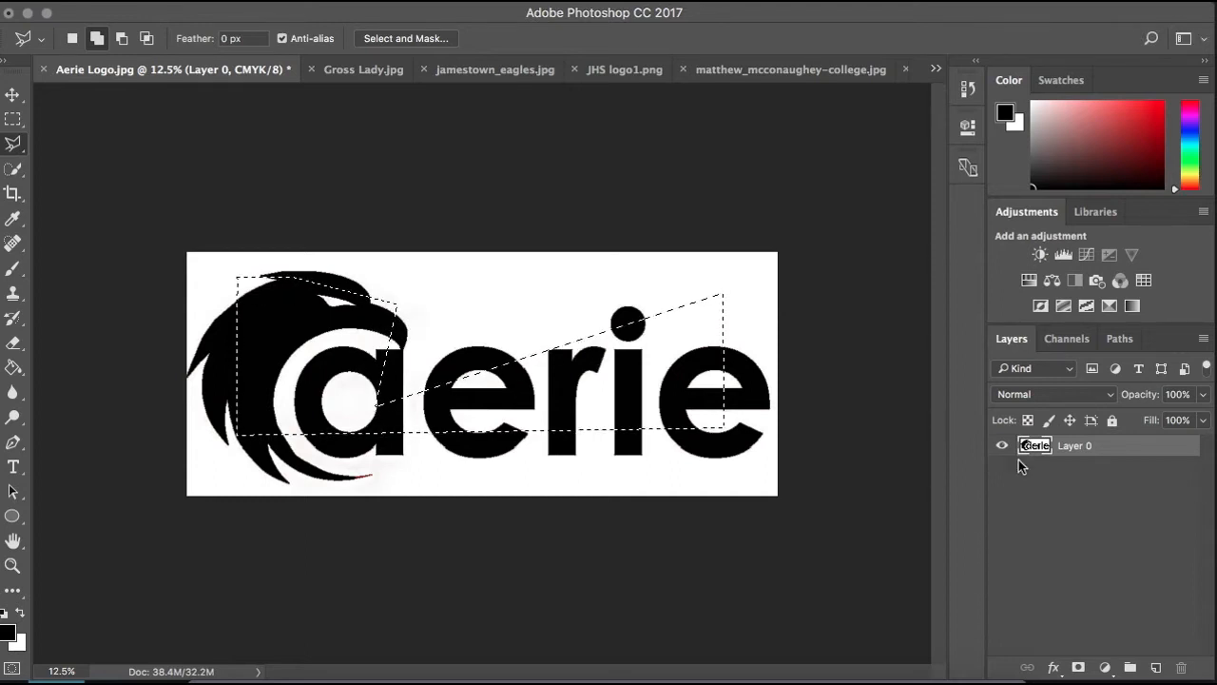
pyautogui.rightClick(476, 318)
pyautogui.click(518, 327)
# - Trace the first letter e with the Magnetic Lasso tool, and deselect it
pyautogui.rightClick(12, 145)
pyautogui.click(91, 180)
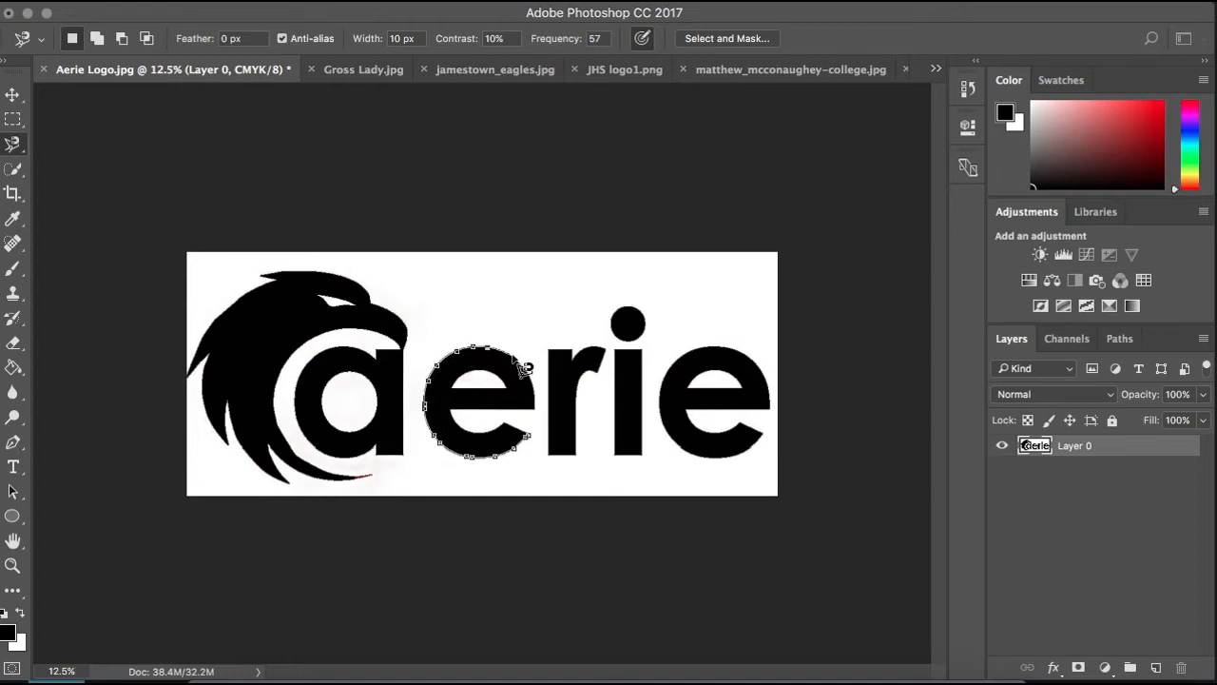
pyautogui.doubleClick(529, 437)
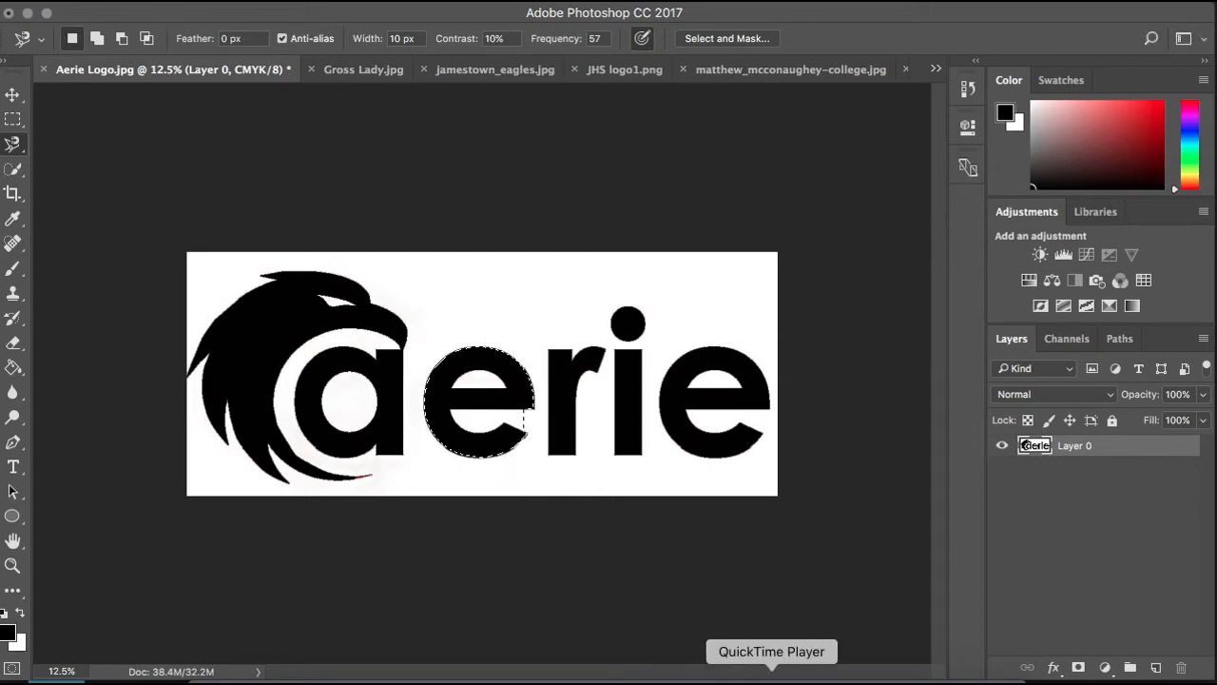
pyautogui.rightClick(499, 322)
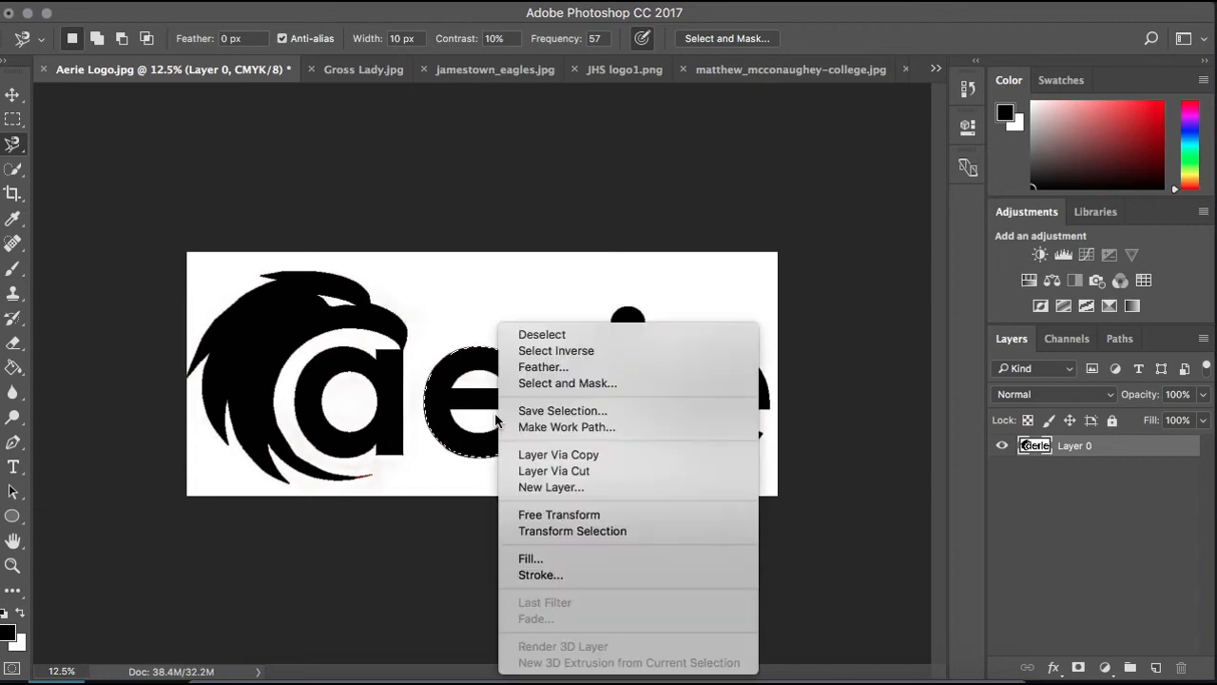
pyautogui.click(532, 333)
# - Select the black eagle head with the Quick Selection tool, and deselect it
pyautogui.press('w')
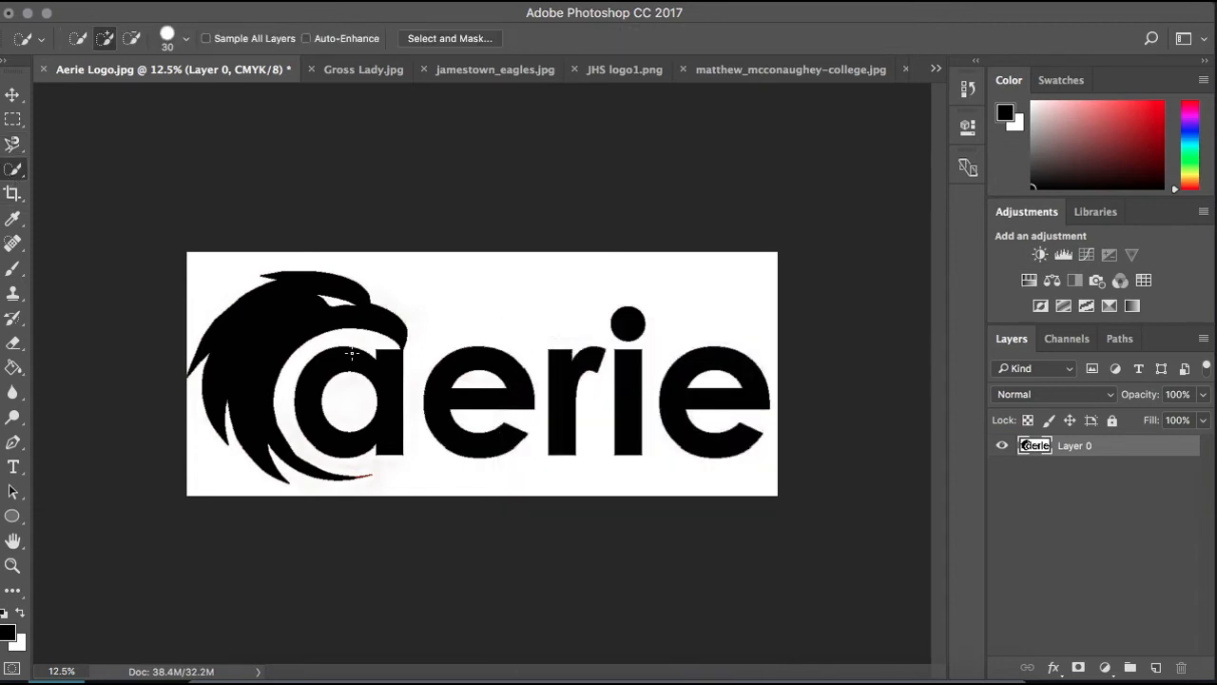
pyautogui.moveTo(297, 297)
pyautogui.mouseDown()
pyautogui.moveTo(258, 332)
pyautogui.moveTo(271, 348)
pyautogui.moveTo(252, 351)
pyautogui.moveTo(325, 349)
pyautogui.mouseUp()
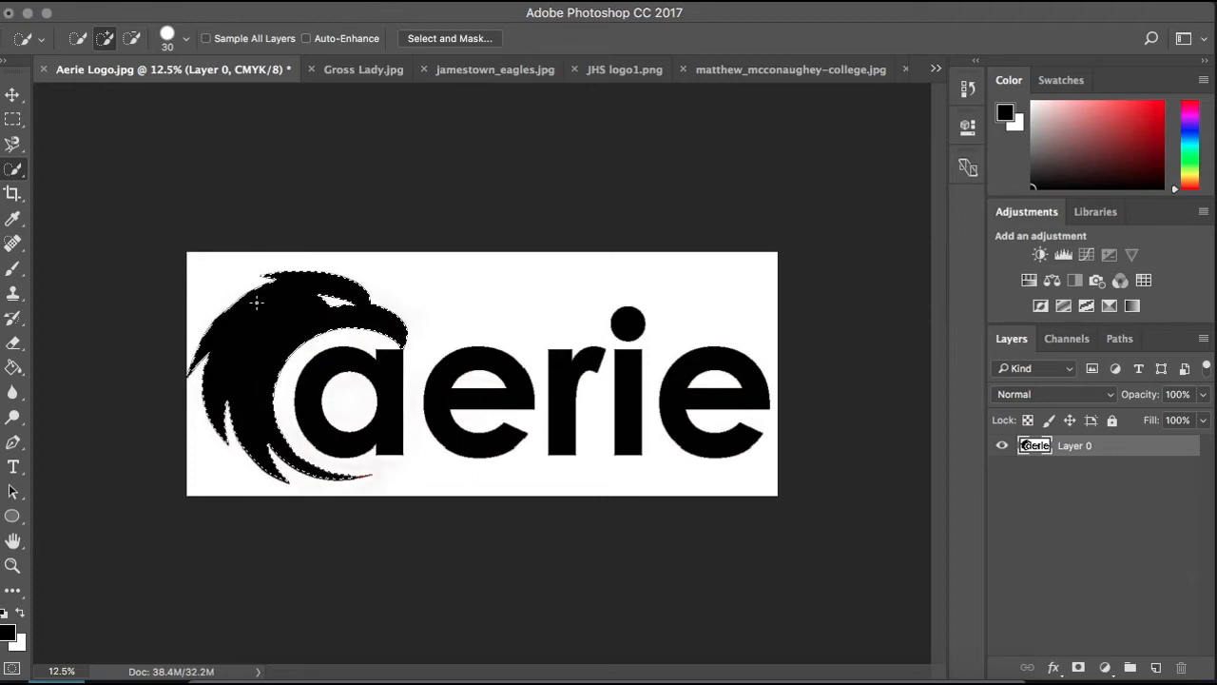
pyautogui.press('super+d')
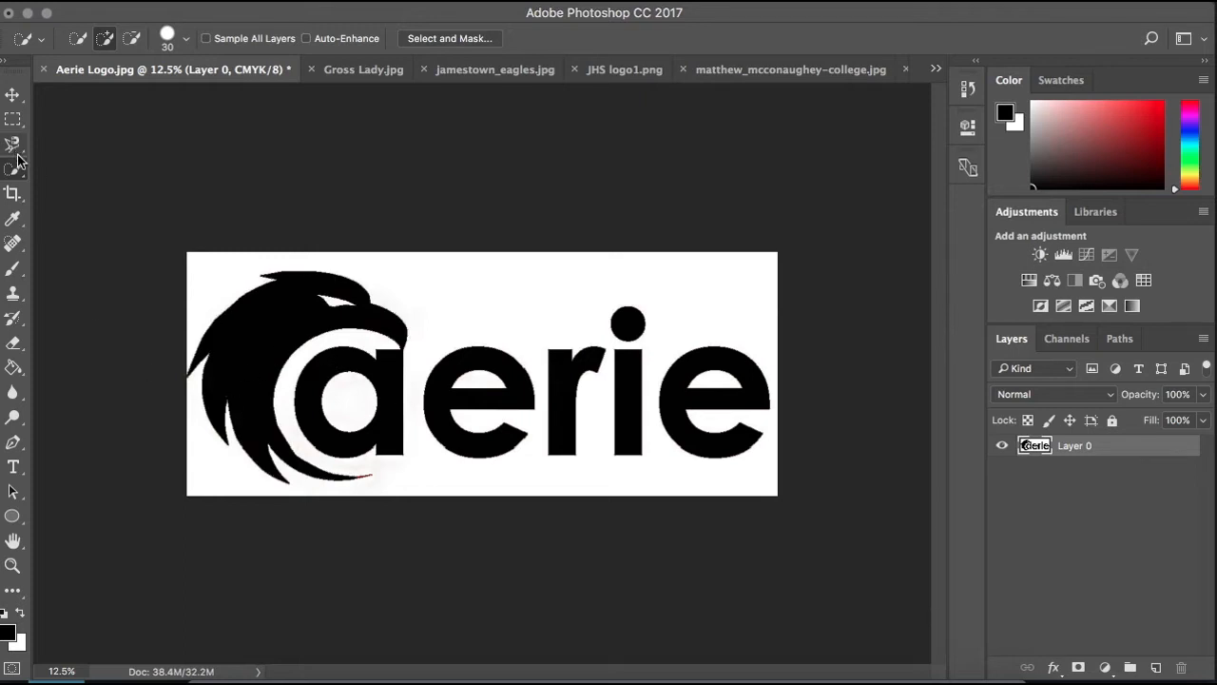
# - Crop away the eagle, the a and part of the first e, and undo the crop
pyautogui.moveTo(12, 150); pyautogui.dragTo(71, 152)
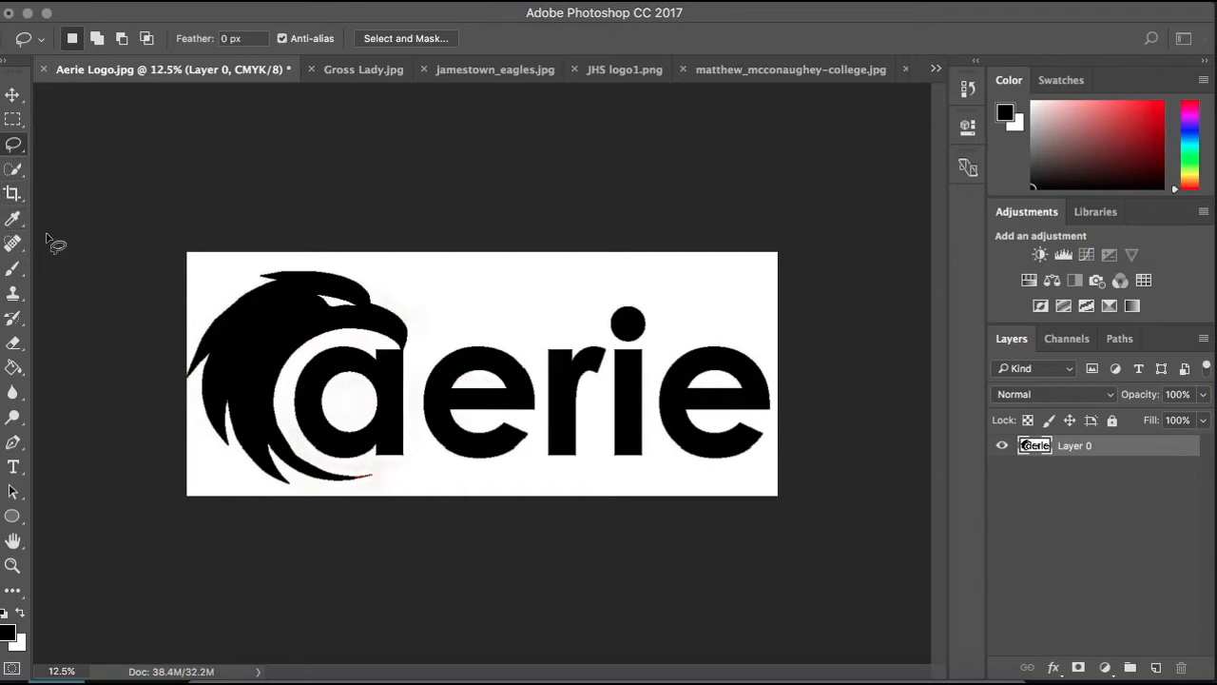
pyautogui.click(13, 193)
pyautogui.moveTo(188, 378); pyautogui.dragTo(342, 350)
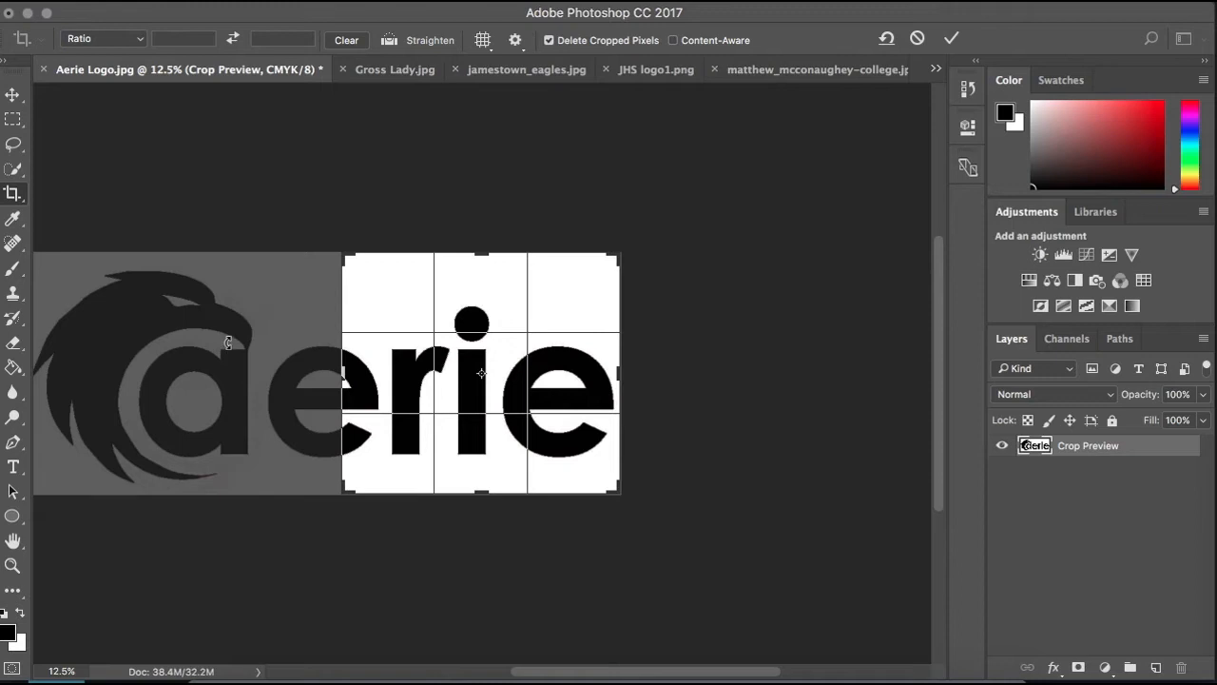
pyautogui.click(951, 38)
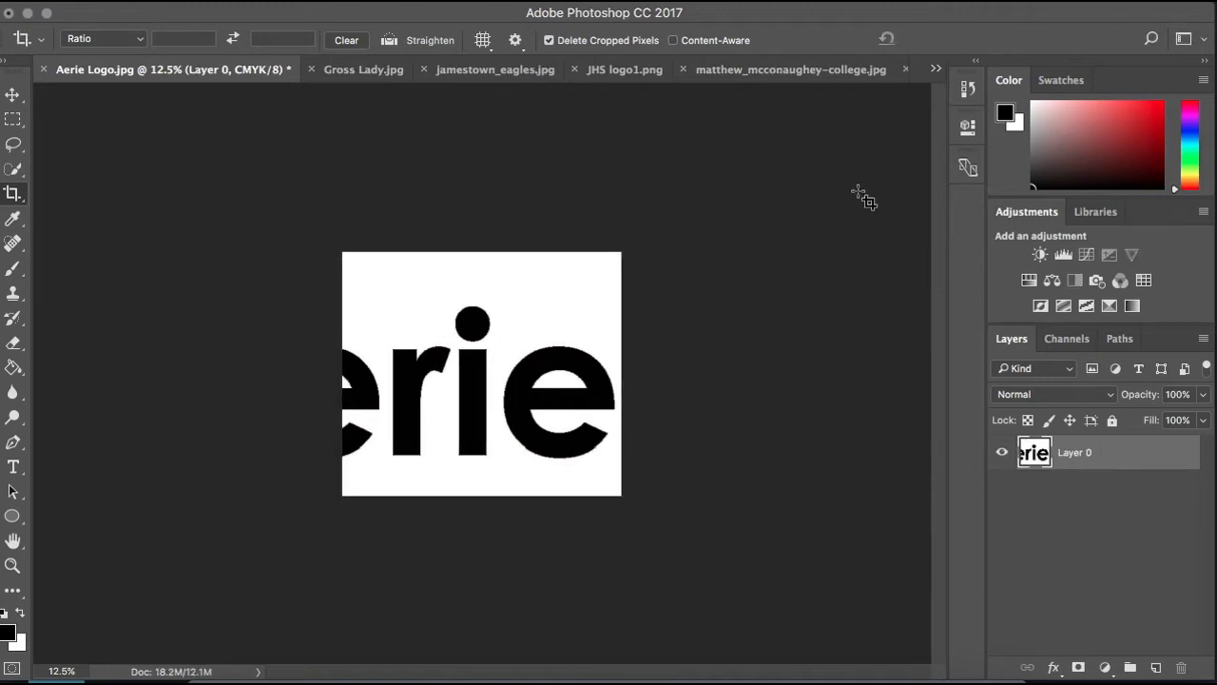
pyautogui.press('super+z')
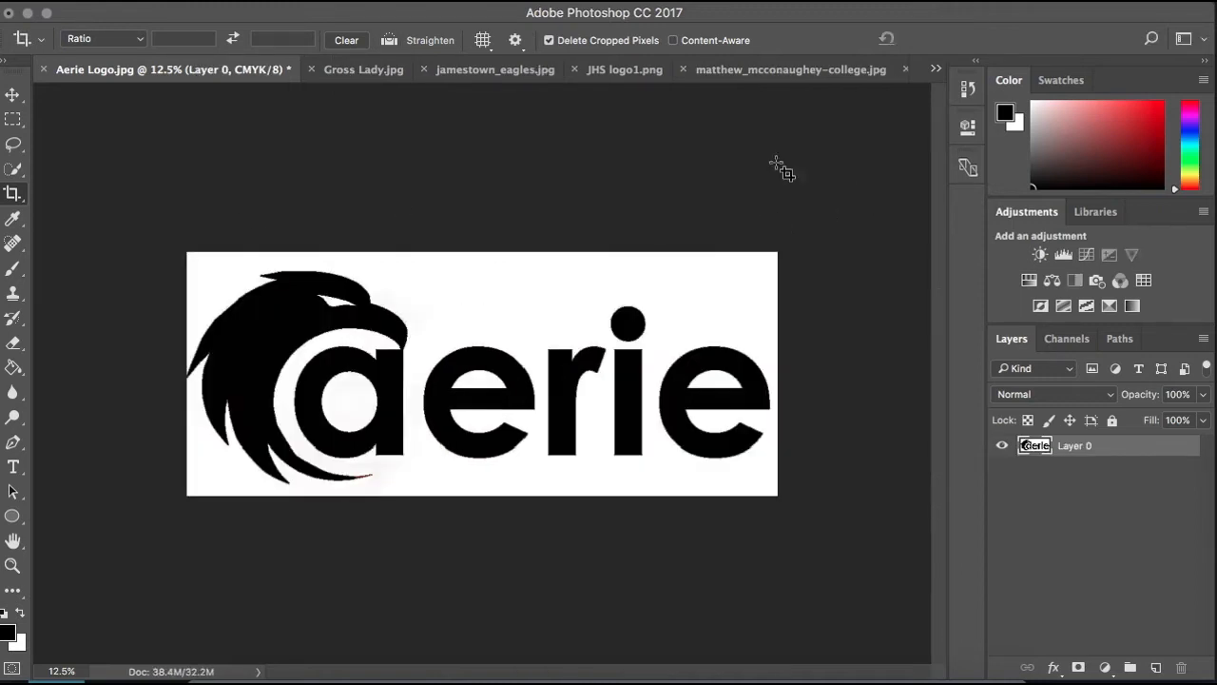
# - Choose the Brush tool and set the foreground color to a bright red
pyautogui.click(14, 269)
pyautogui.click(10, 638)
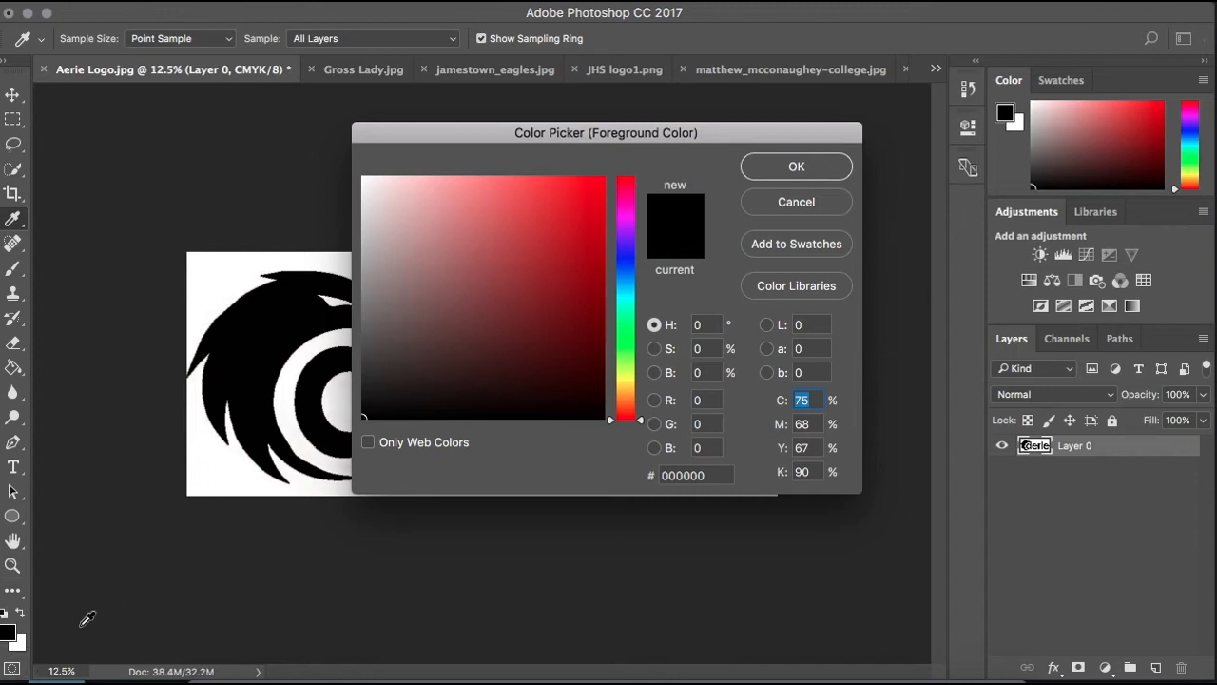
pyautogui.moveTo(538, 397)
pyautogui.mouseDown()
pyautogui.moveTo(557, 269)
pyautogui.moveTo(587, 204)
pyautogui.moveTo(562, 197)
pyautogui.moveTo(583, 214)
pyautogui.mouseUp()
pyautogui.click(798, 171)
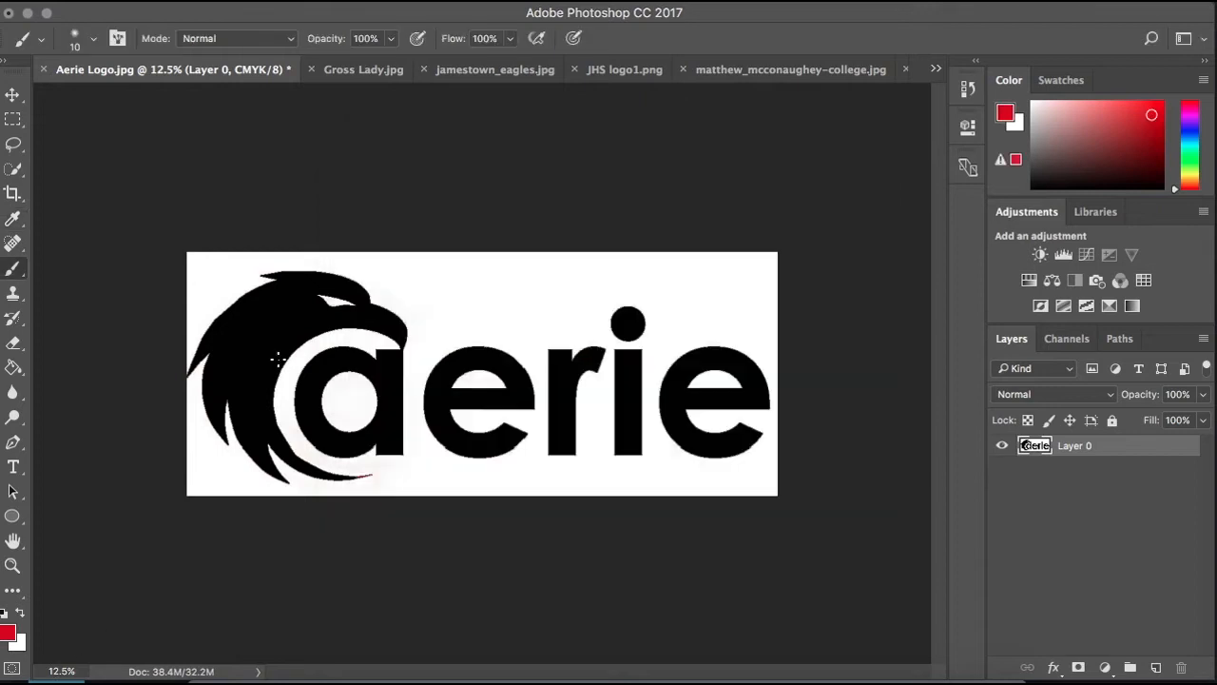
# - Scribble thin red brush strokes all over the logo, and undo them
pyautogui.moveTo(233, 312); pyautogui.dragTo(294, 307)
pyautogui.moveTo(443, 309)
pyautogui.mouseDown()
pyautogui.moveTo(106, 377)
pyautogui.moveTo(750, 275)
pyautogui.moveTo(285, 333)
pyautogui.moveTo(414, 469)
pyautogui.moveTo(323, 340)
pyautogui.mouseUp()
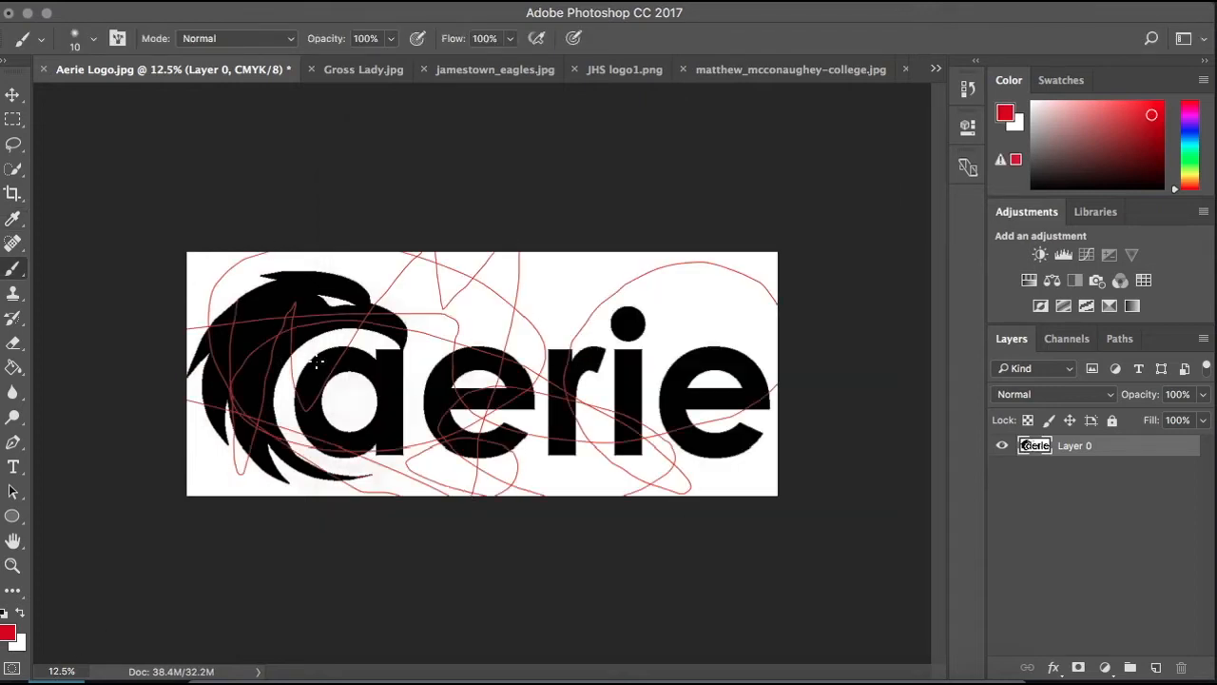
pyautogui.hotkey('ctrl', 'z')
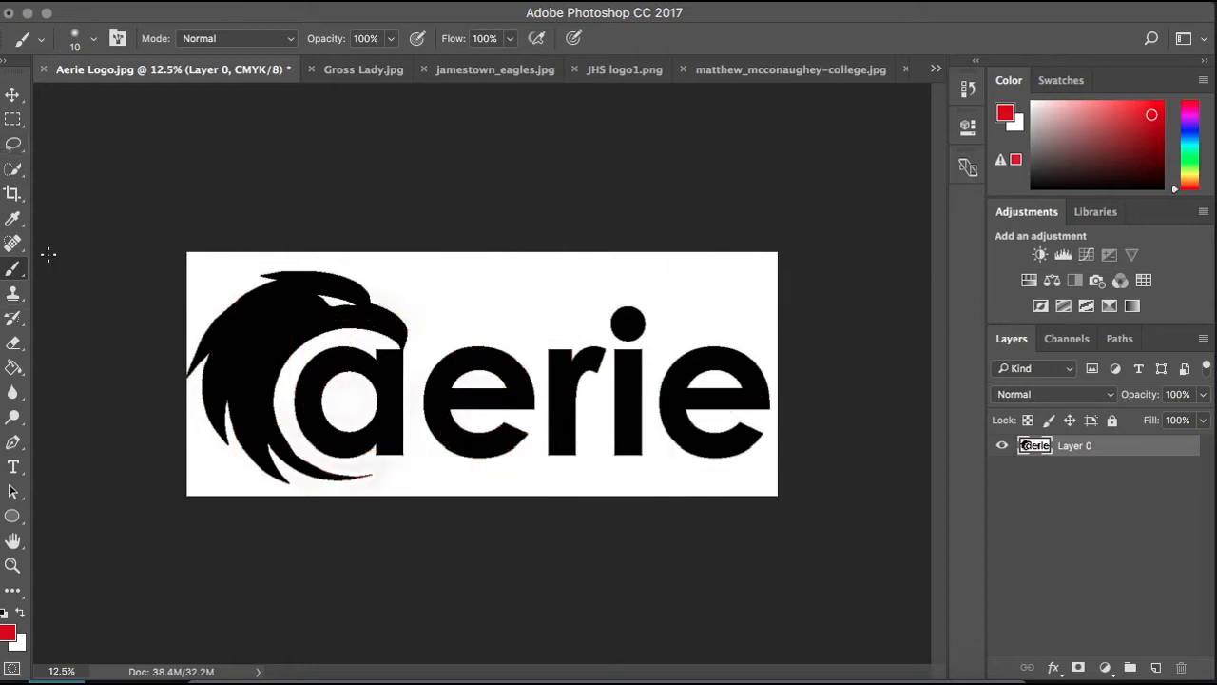
# - Enlarge the Clone Stamp brush to 400, clone part of the lettering around the first e, and undo the stroke
pyautogui.click(14, 294)
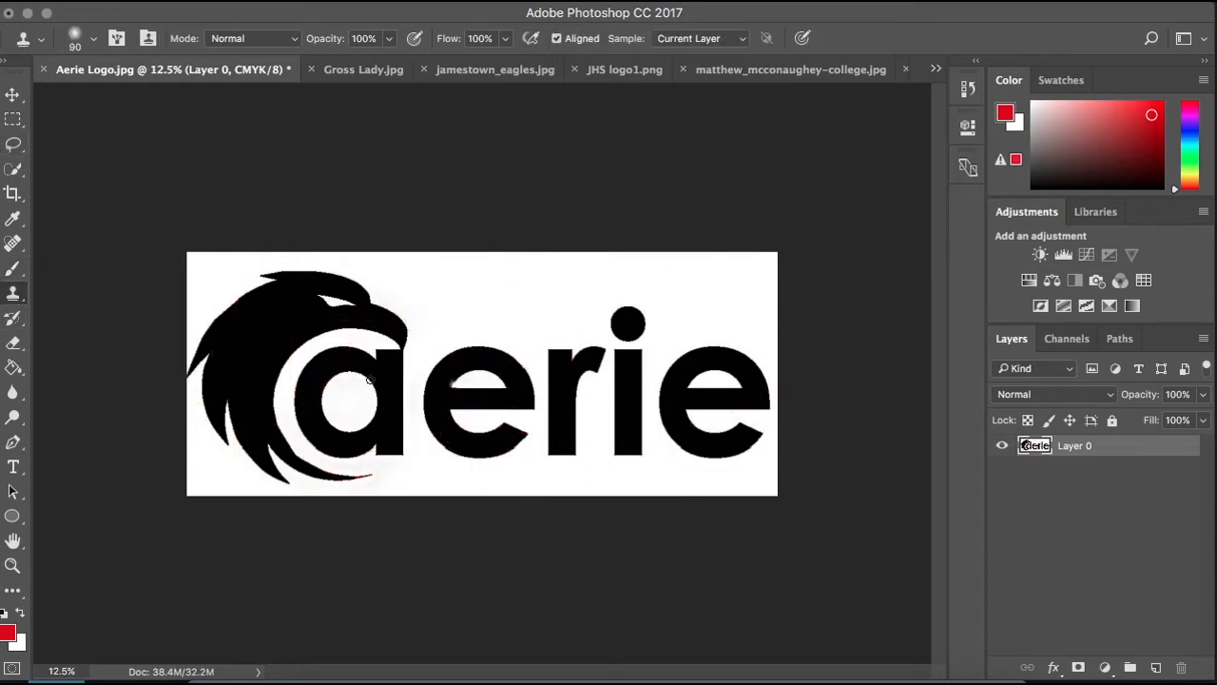
pyautogui.press(']')
pyautogui.press(']')
pyautogui.press(']')
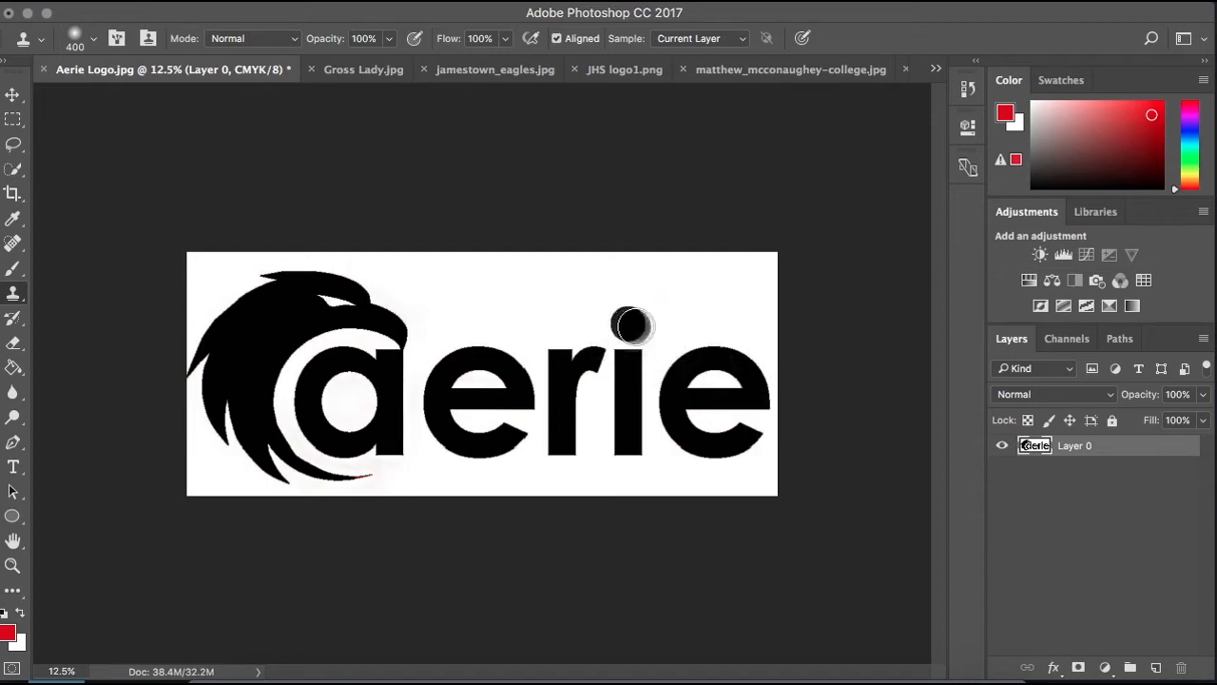
pyautogui.moveTo(476, 293)
pyautogui.mouseDown()
pyautogui.moveTo(477, 468)
pyautogui.moveTo(471, 396)
pyautogui.moveTo(485, 296)
pyautogui.moveTo(471, 383)
pyautogui.moveTo(521, 418)
pyautogui.mouseUp()
pyautogui.press('super+z')
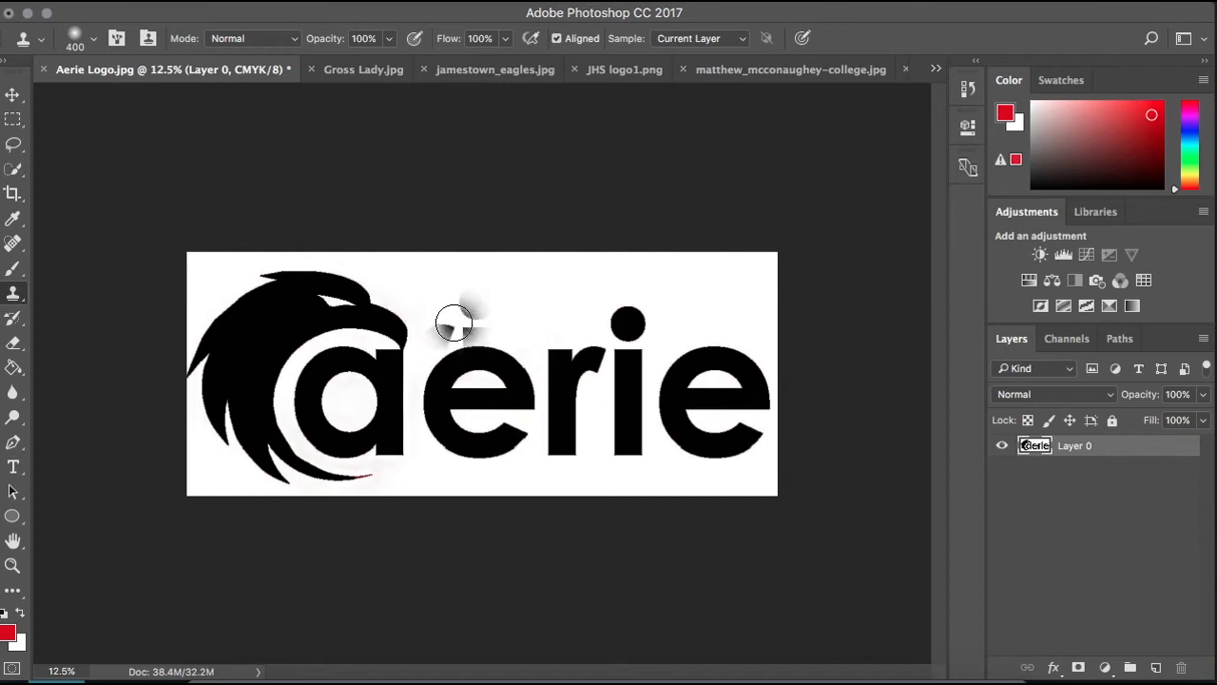
# - Clone the dot of the i above the first e and on towards the eagle, and undo the cloning
pyautogui.click(475, 302)
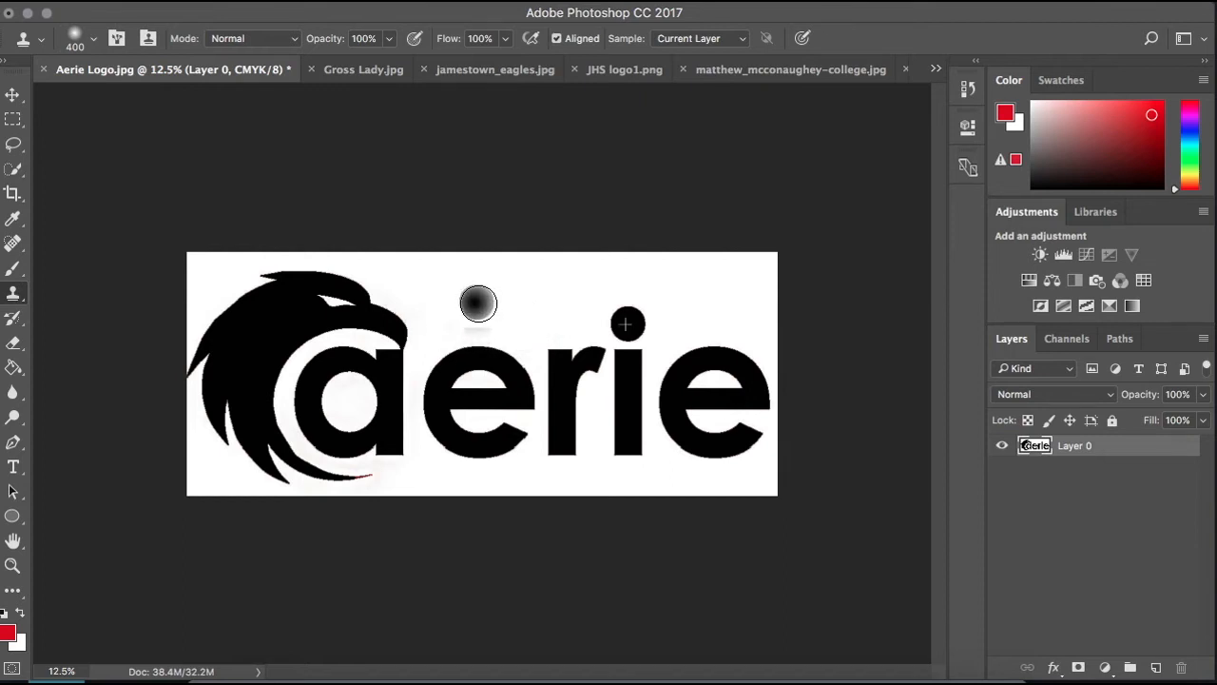
pyautogui.moveTo(479, 302)
pyautogui.mouseDown()
pyautogui.moveTo(474, 481)
pyautogui.moveTo(476, 288)
pyautogui.moveTo(480, 453)
pyautogui.moveTo(509, 453)
pyautogui.moveTo(509, 291)
pyautogui.moveTo(372, 293)
pyautogui.moveTo(414, 332)
pyautogui.moveTo(550, 377)
pyautogui.moveTo(278, 419)
pyautogui.moveTo(516, 430)
pyautogui.moveTo(412, 456)
pyautogui.moveTo(249, 366)
pyautogui.moveTo(408, 266)
pyautogui.moveTo(453, 308)
pyautogui.moveTo(285, 328)
pyautogui.moveTo(246, 290)
pyautogui.moveTo(283, 498)
pyautogui.moveTo(450, 409)
pyautogui.moveTo(445, 450)
pyautogui.moveTo(543, 386)
pyautogui.moveTo(661, 389)
pyautogui.moveTo(528, 428)
pyautogui.moveTo(640, 319)
pyautogui.moveTo(603, 320)
pyautogui.moveTo(555, 292)
pyautogui.moveTo(301, 303)
pyautogui.mouseUp()
pyautogui.press('super+z')
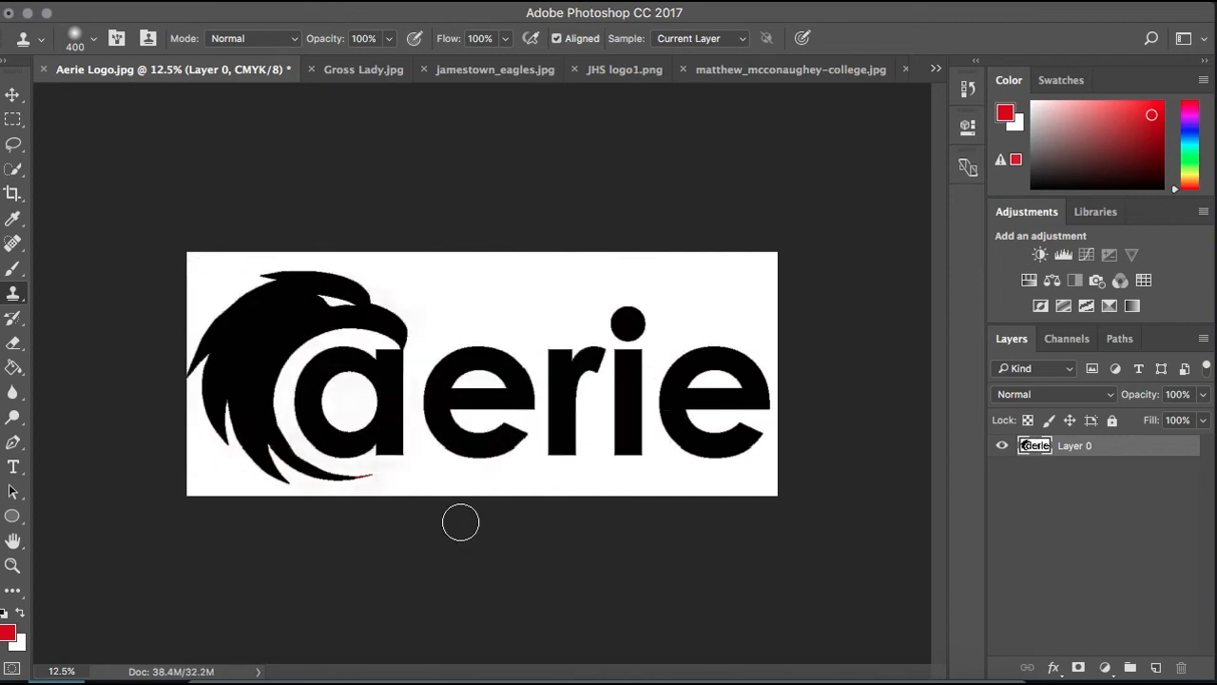
# - Erase a small scribbled patch inside the eagle's head, and undo the erasing
pyautogui.click(16, 346)
pyautogui.moveTo(246, 328)
pyautogui.mouseDown()
pyautogui.moveTo(281, 342)
pyautogui.moveTo(257, 358)
pyautogui.moveTo(286, 328)
pyautogui.mouseUp()
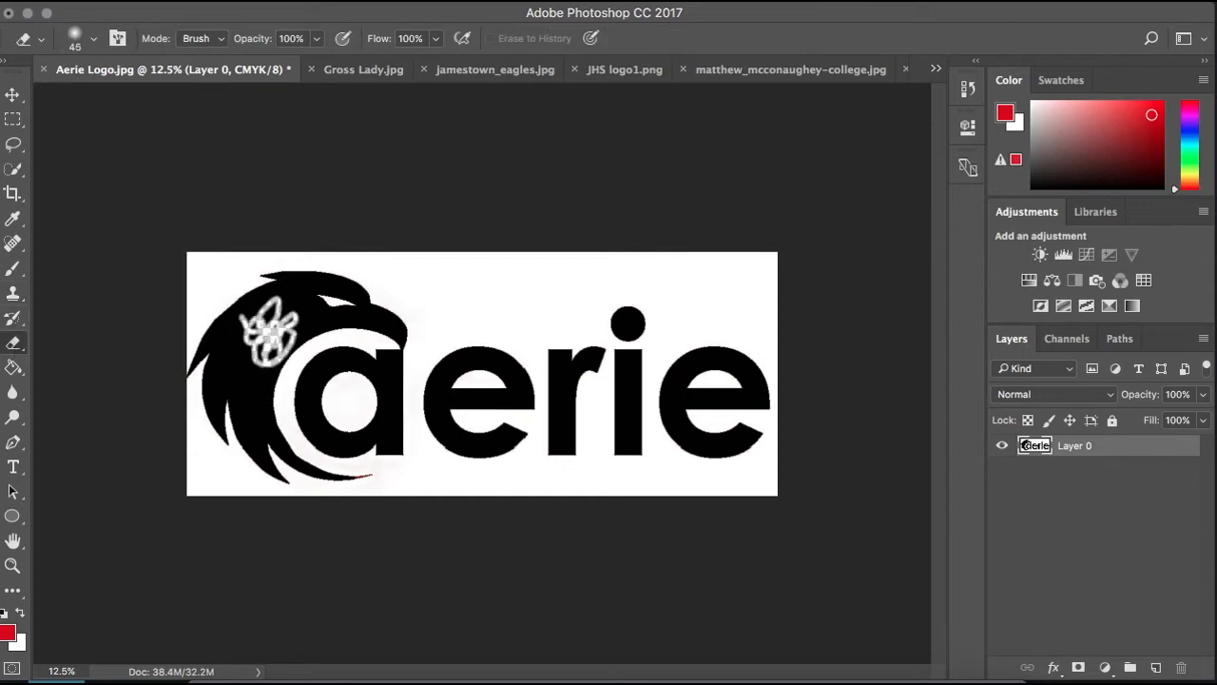
pyautogui.press('super+z')
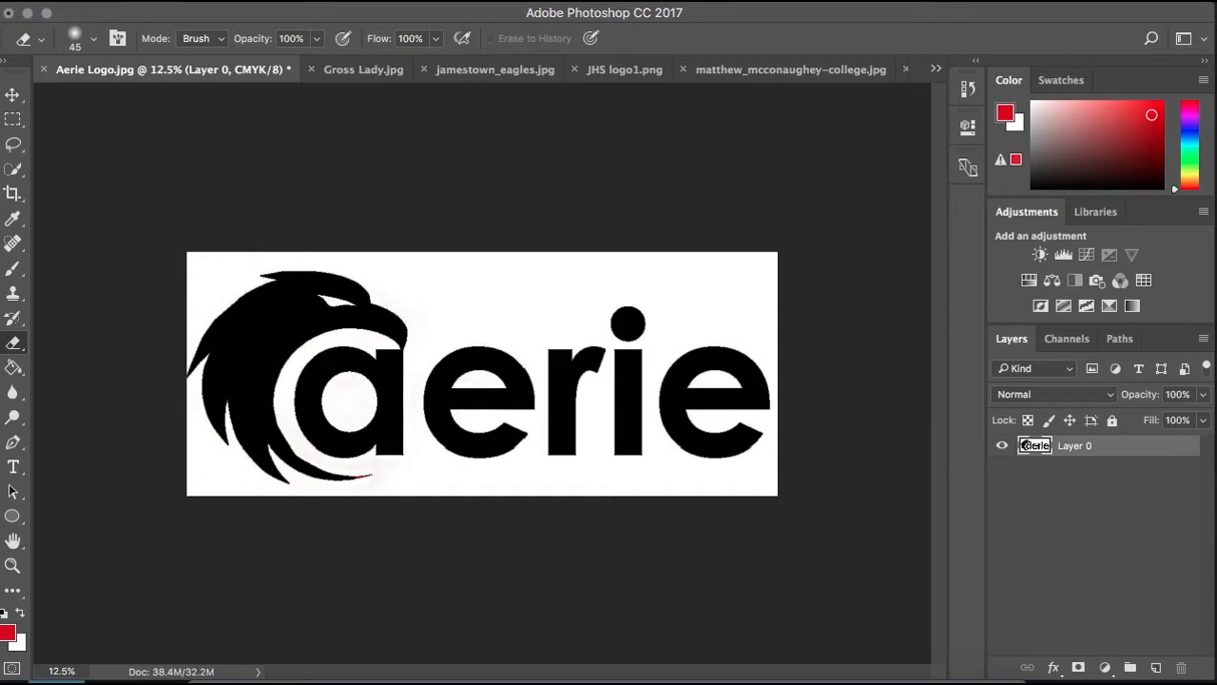
# - Fill the eagle with the attached letter a, and the first letter e, with the red foreground color using the Paint Bucket tool
pyautogui.click(9, 372)
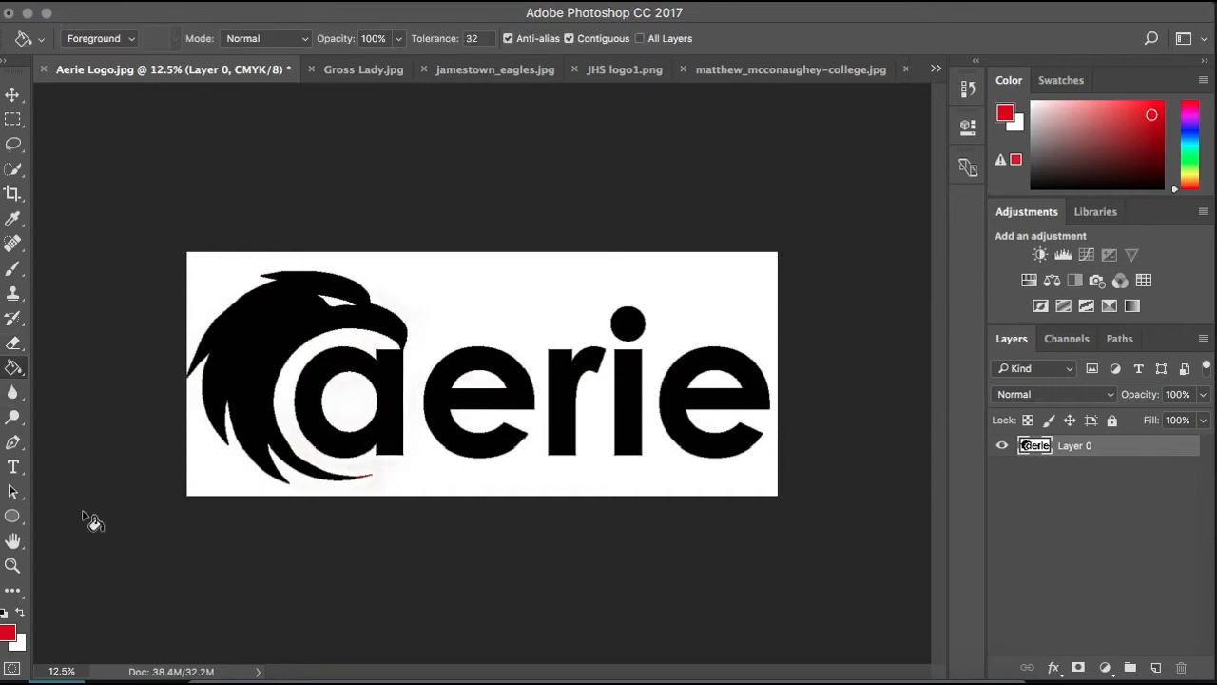
pyautogui.click(253, 349)
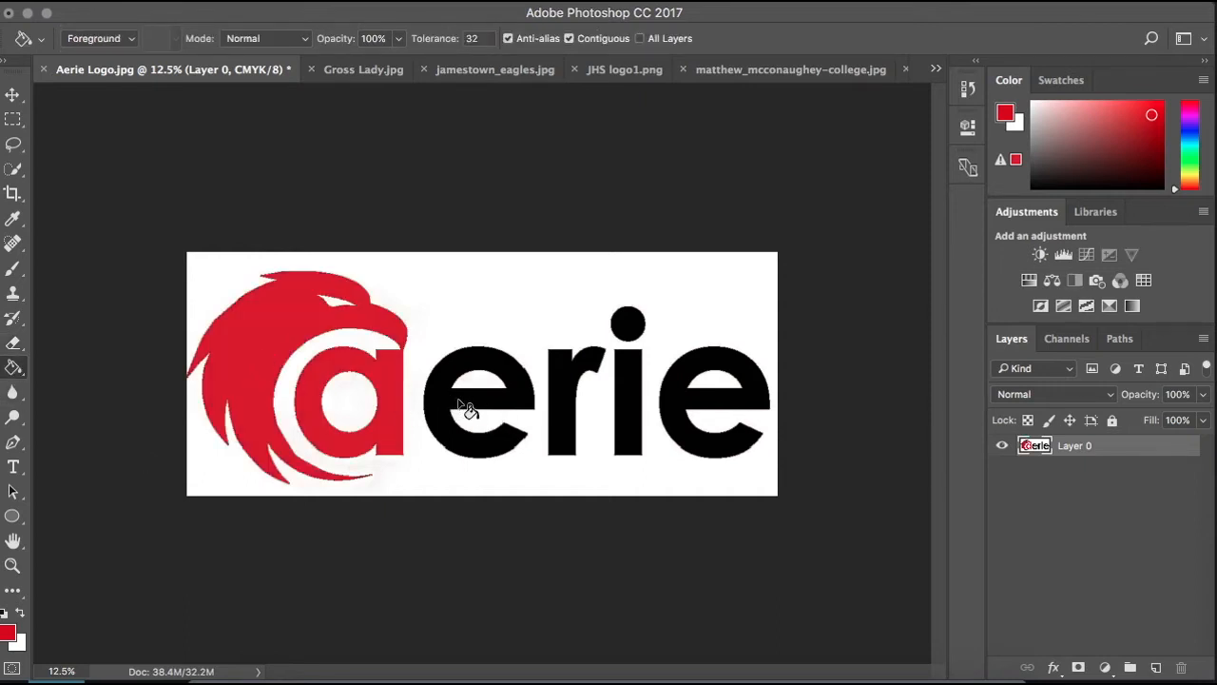
pyautogui.click(444, 403)
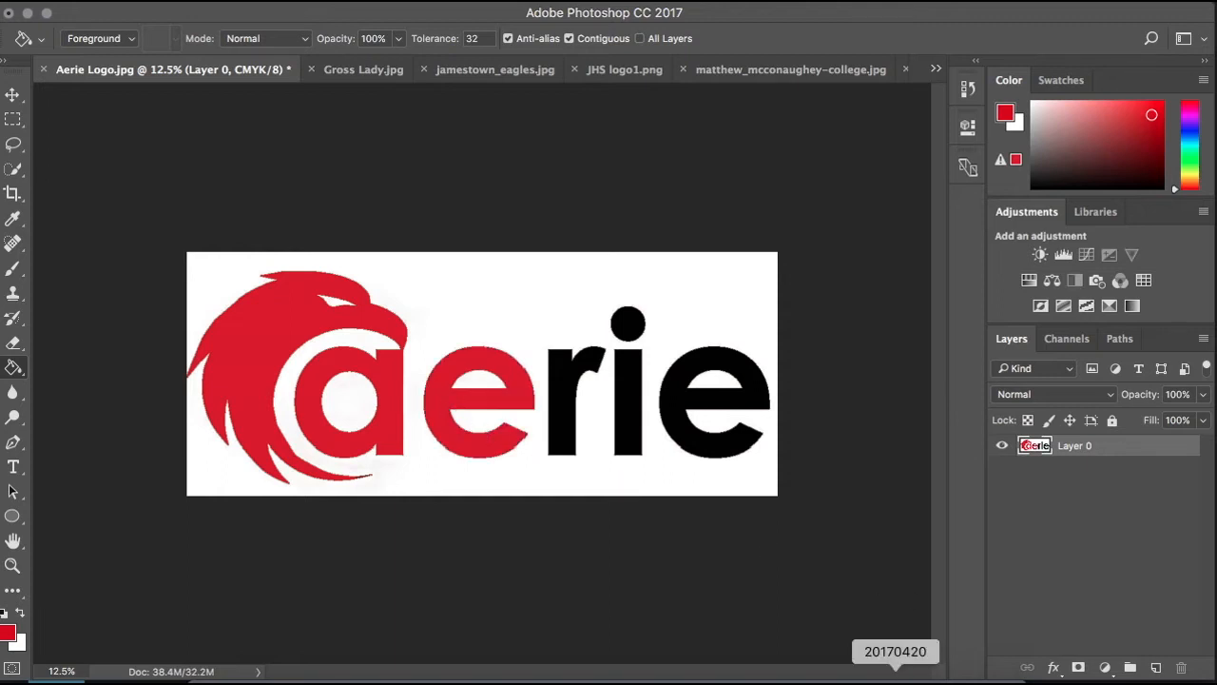
# - Fill the letter r and the stem and dot of the i with the red foreground color, and undo the fills
pyautogui.click(563, 398)
pyautogui.click(628, 397)
pyautogui.click(630, 325)
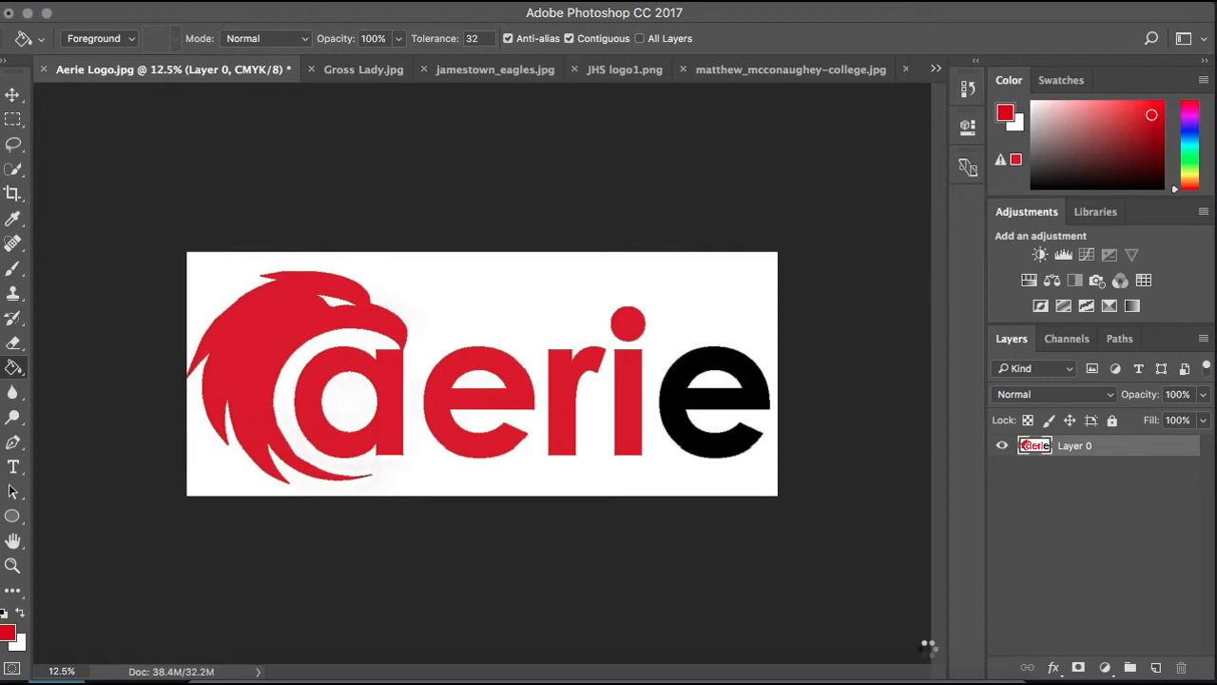
pyautogui.hotkey('ctrl', 'z')
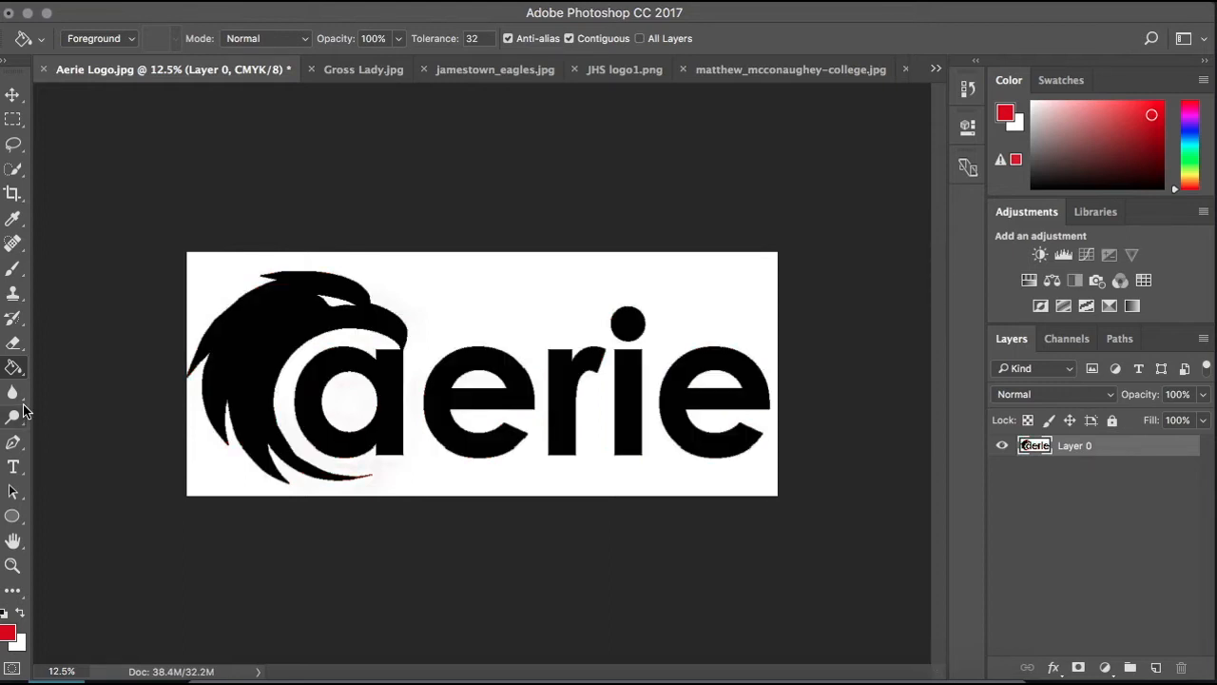
# - Enlarge the Blur tool's brush to 600 and blur the upper part of the eagle's head
pyautogui.click(23, 401)
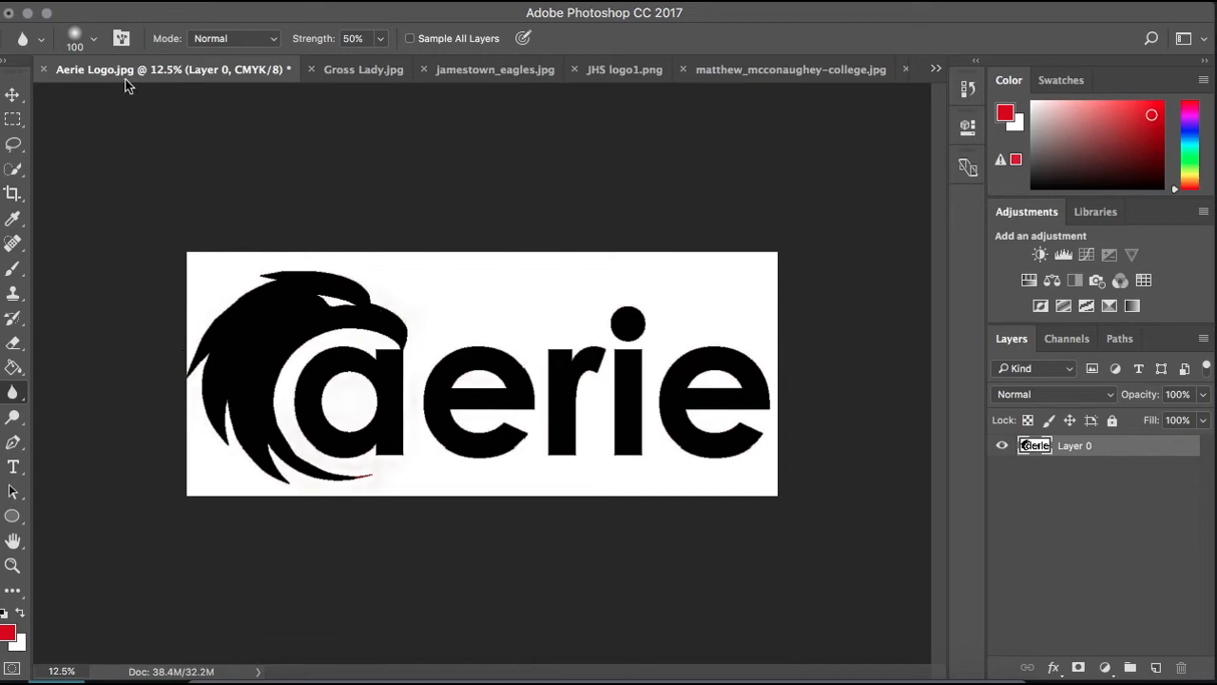
pyautogui.press(']')
pyautogui.press(']')
pyautogui.press(']')
pyautogui.press(']')
pyautogui.press(']')
pyautogui.moveTo(340, 297)
pyautogui.mouseDown()
pyautogui.moveTo(303, 287)
pyautogui.moveTo(227, 310)
pyautogui.moveTo(466, 287)
pyautogui.moveTo(410, 309)
pyautogui.moveTo(300, 291)
pyautogui.moveTo(359, 282)
pyautogui.moveTo(298, 323)
pyautogui.mouseUp()
# - Switch to the Sharpen tool, enlarge its brush, and sharpen across the eagle's head from the beak to the back
pyautogui.rightClick(12, 391)
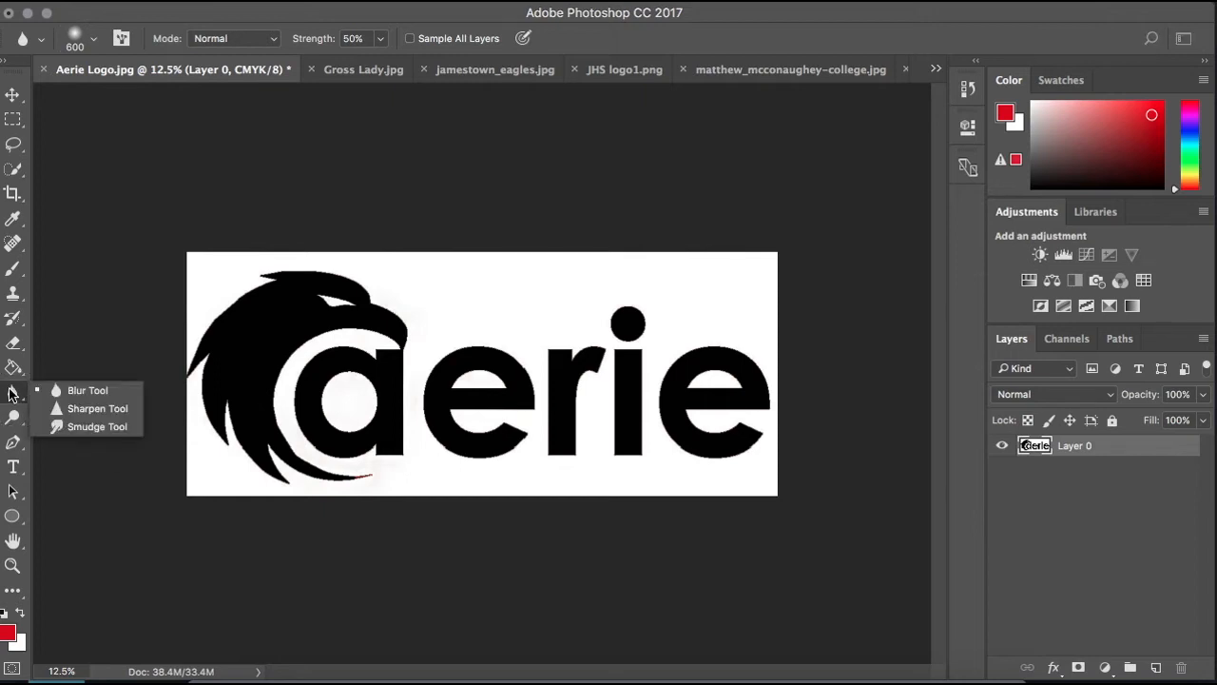
pyautogui.click(77, 410)
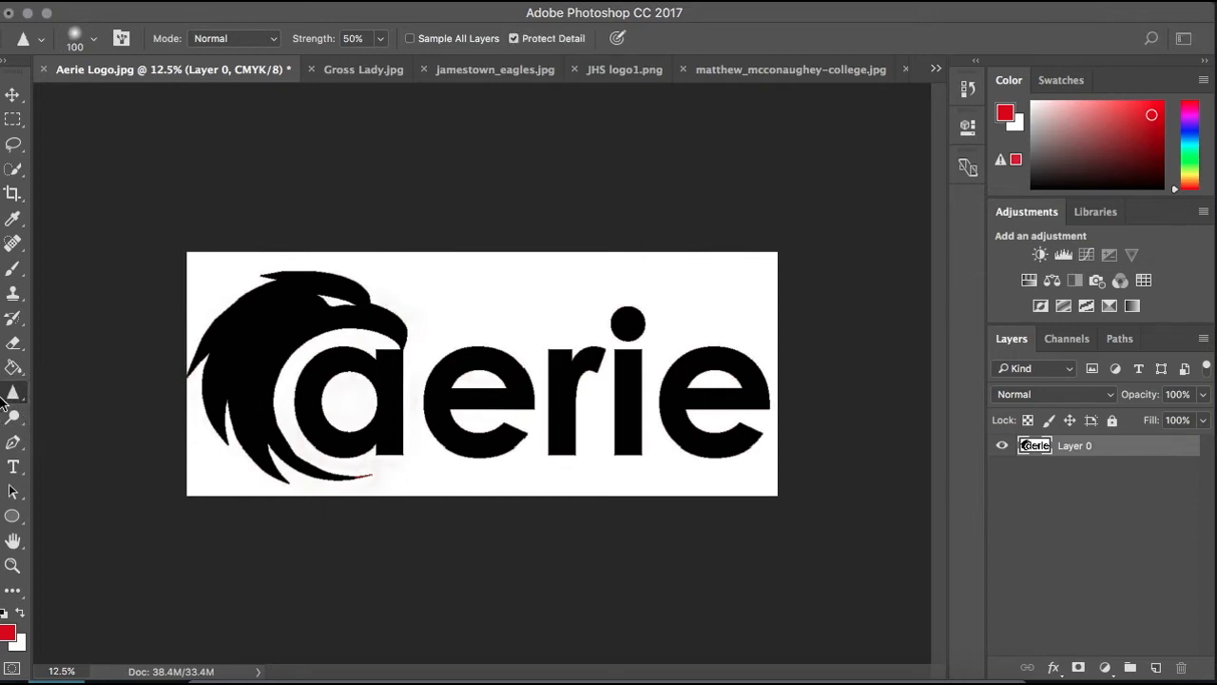
pyautogui.press(']')
pyautogui.press(']')
pyautogui.press(']')
pyautogui.moveTo(397, 327)
pyautogui.mouseDown()
pyautogui.moveTo(327, 301)
pyautogui.moveTo(376, 307)
pyautogui.moveTo(332, 283)
pyautogui.moveTo(241, 295)
pyautogui.moveTo(203, 394)
pyautogui.moveTo(210, 349)
pyautogui.moveTo(268, 435)
pyautogui.moveTo(349, 494)
pyautogui.moveTo(314, 500)
pyautogui.moveTo(254, 477)
pyautogui.moveTo(252, 319)
pyautogui.mouseUp()
# - Unlock the Background layer and nudge the logo slightly with the Move tool
pyautogui.click(12, 99)
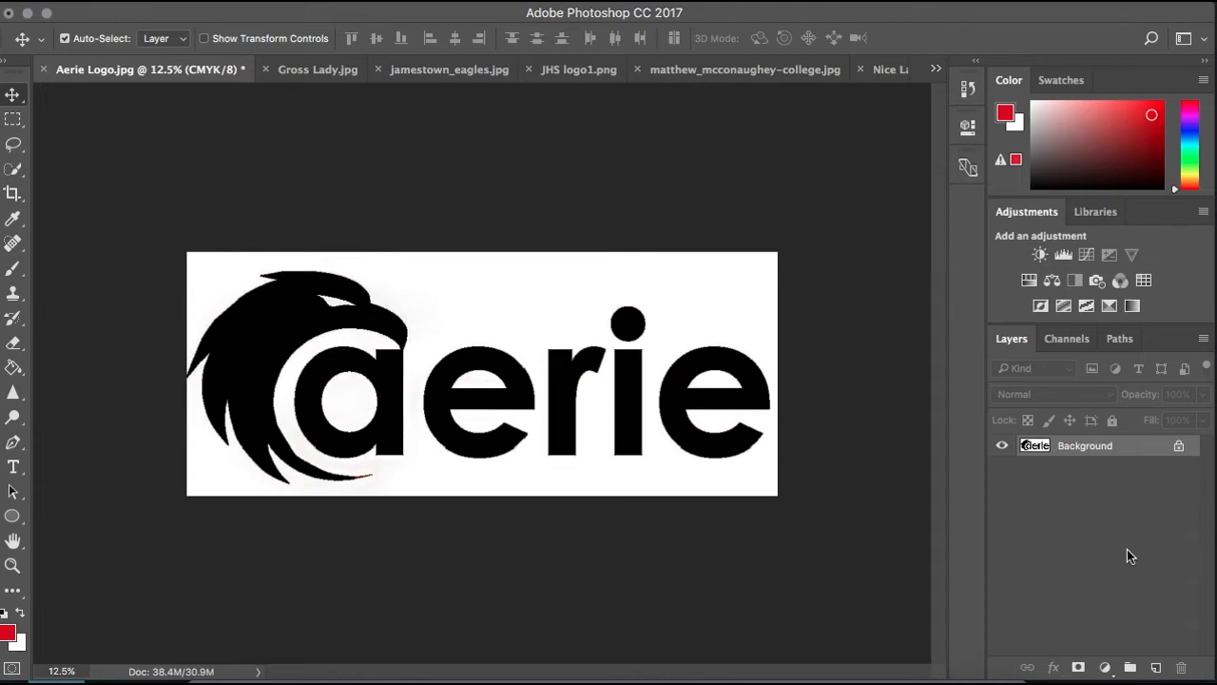
pyautogui.click(1179, 446)
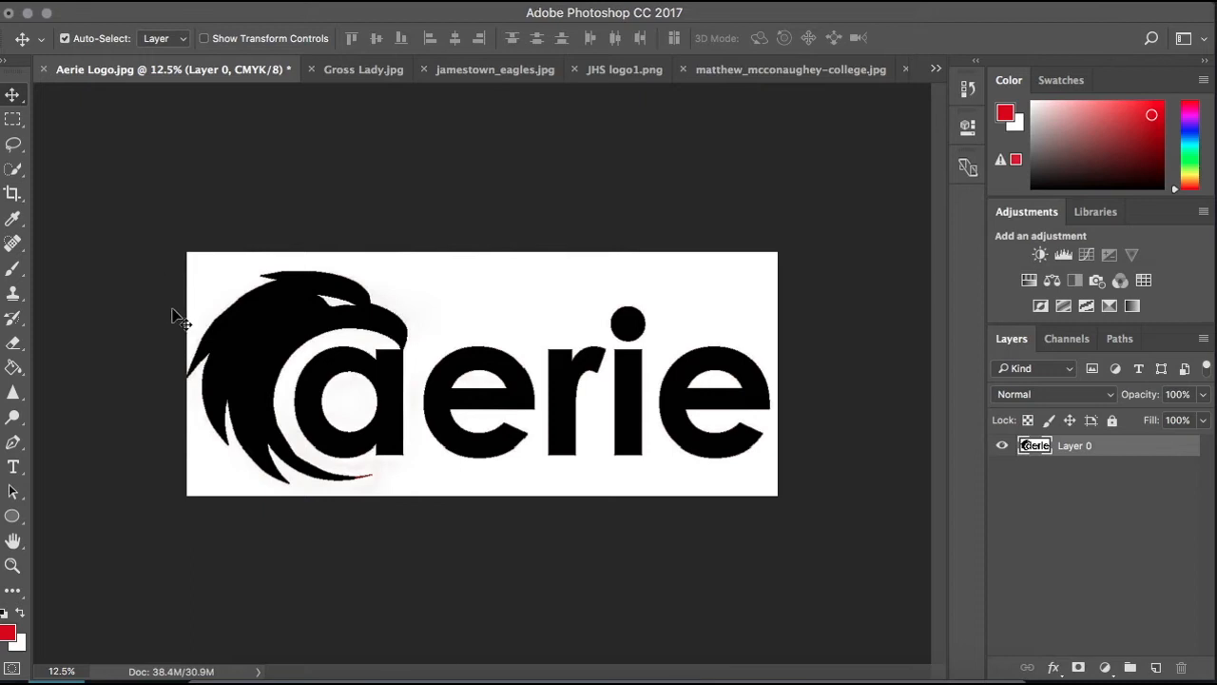
pyautogui.moveTo(466, 338)
pyautogui.mouseDown()
pyautogui.moveTo(590, 341)
pyautogui.moveTo(433, 359)
pyautogui.moveTo(517, 333)
pyautogui.moveTo(438, 333)
pyautogui.moveTo(478, 329)
pyautogui.moveTo(466, 329)
pyautogui.mouseUp()
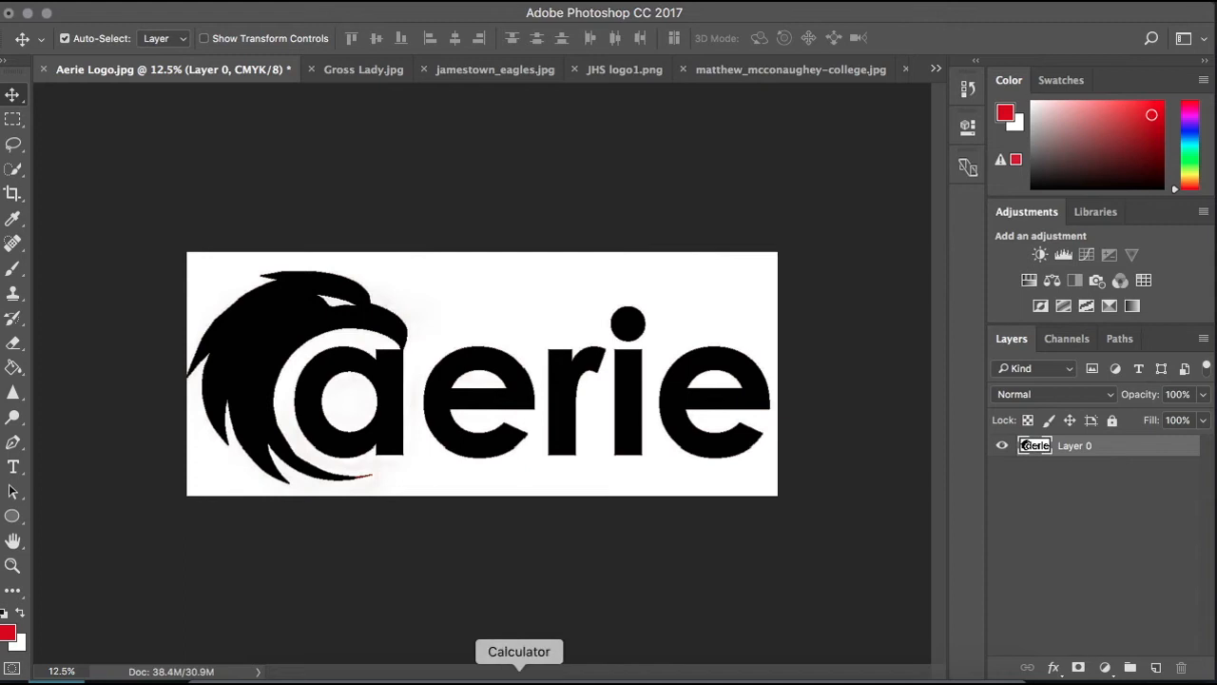
pyautogui.moveTo(568, 379)
pyautogui.mouseDown()
pyautogui.moveTo(597, 353)
pyautogui.moveTo(567, 379)
pyautogui.mouseUp()
# - Stretch the logo layer with Free Transform to 86.43% width and 111.79% height, and cancel the transformation
pyautogui.click(202, 2)
pyautogui.click(782, 183)
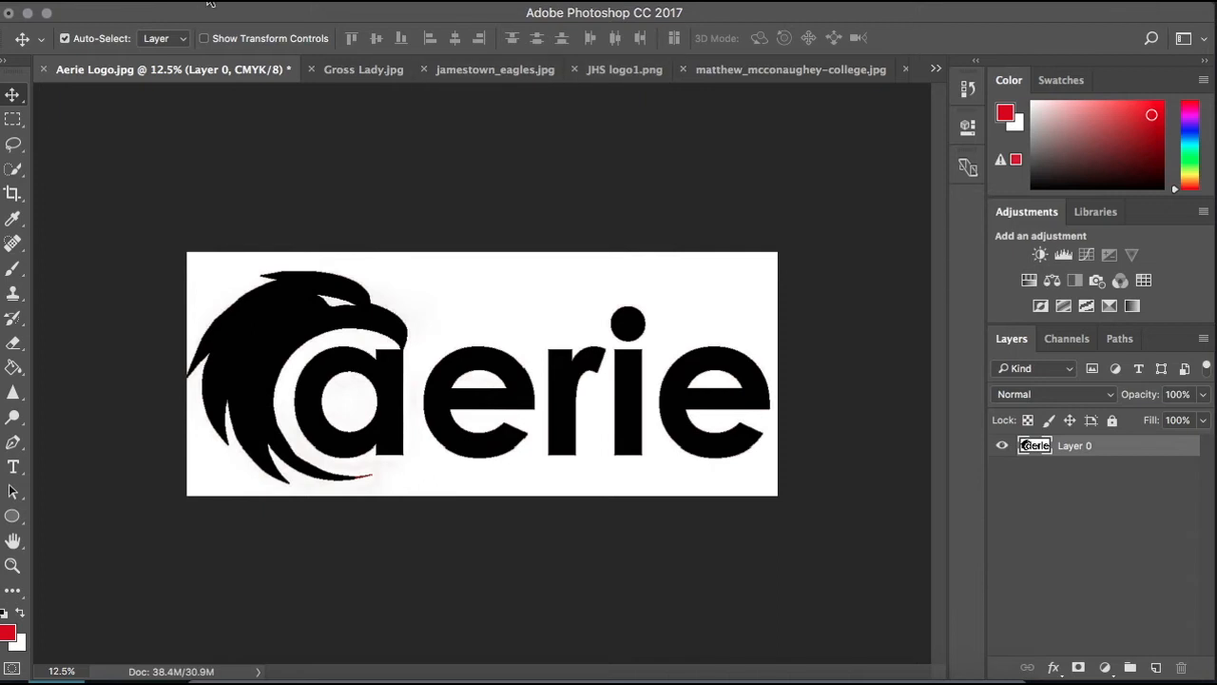
pyautogui.click(210, 3)
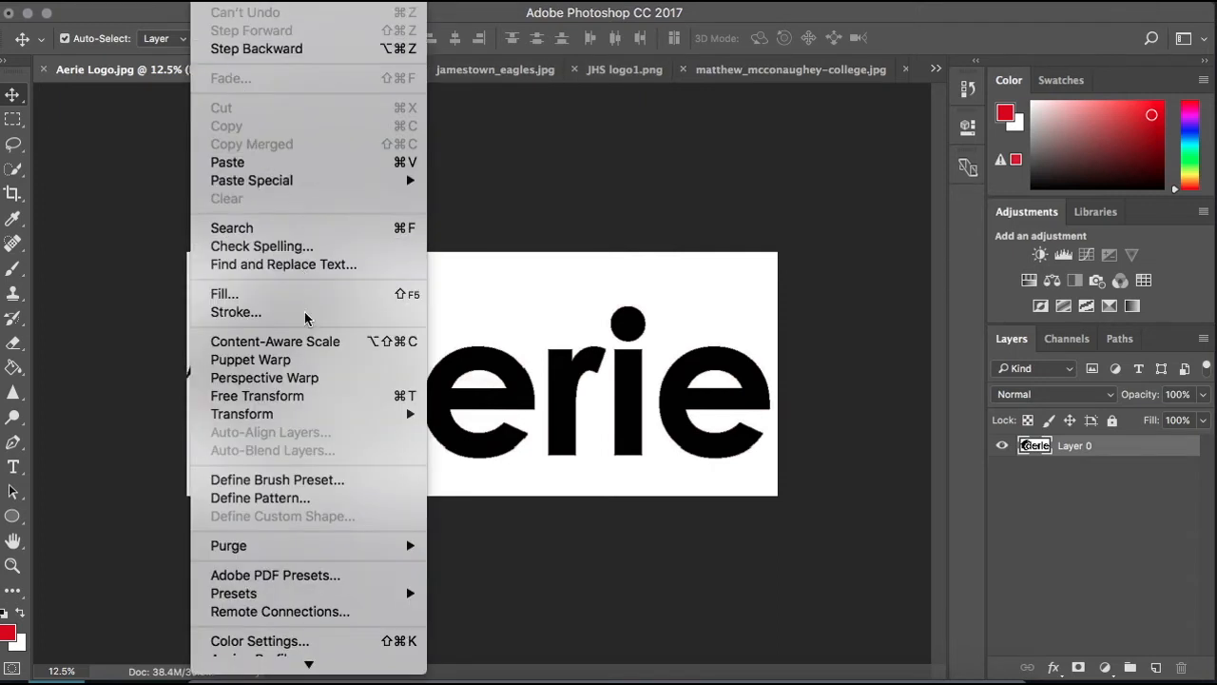
pyautogui.click(321, 405)
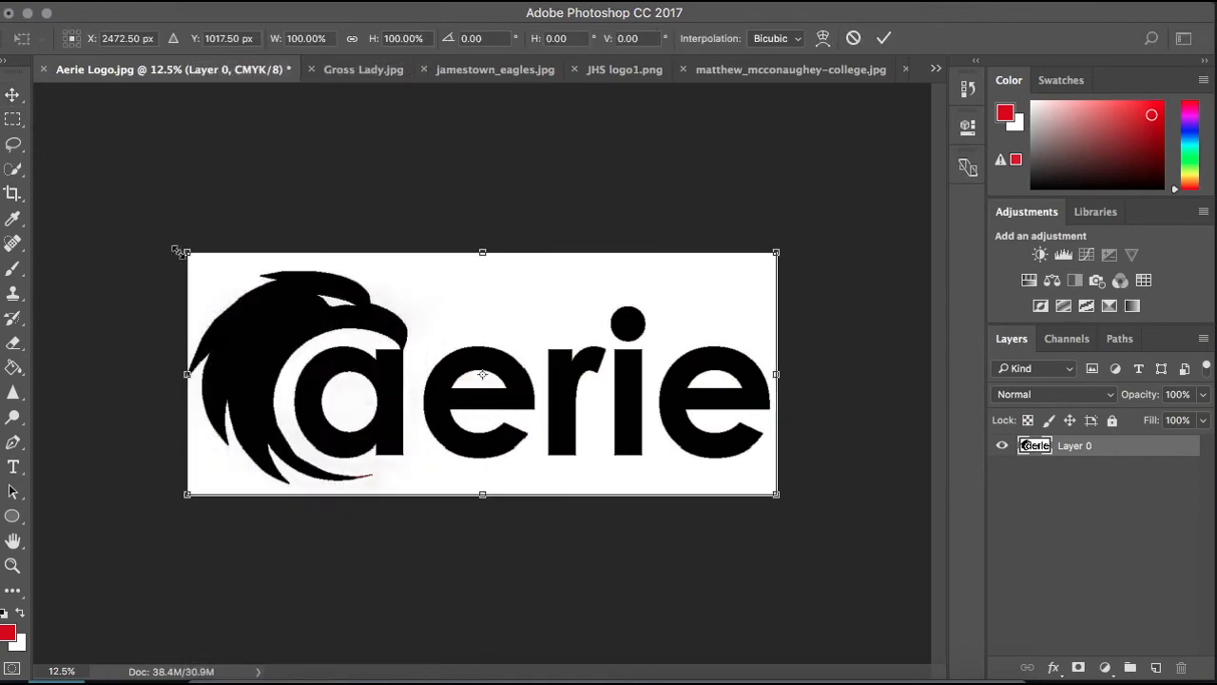
pyautogui.moveTo(191, 280); pyautogui.dragTo(267, 223)
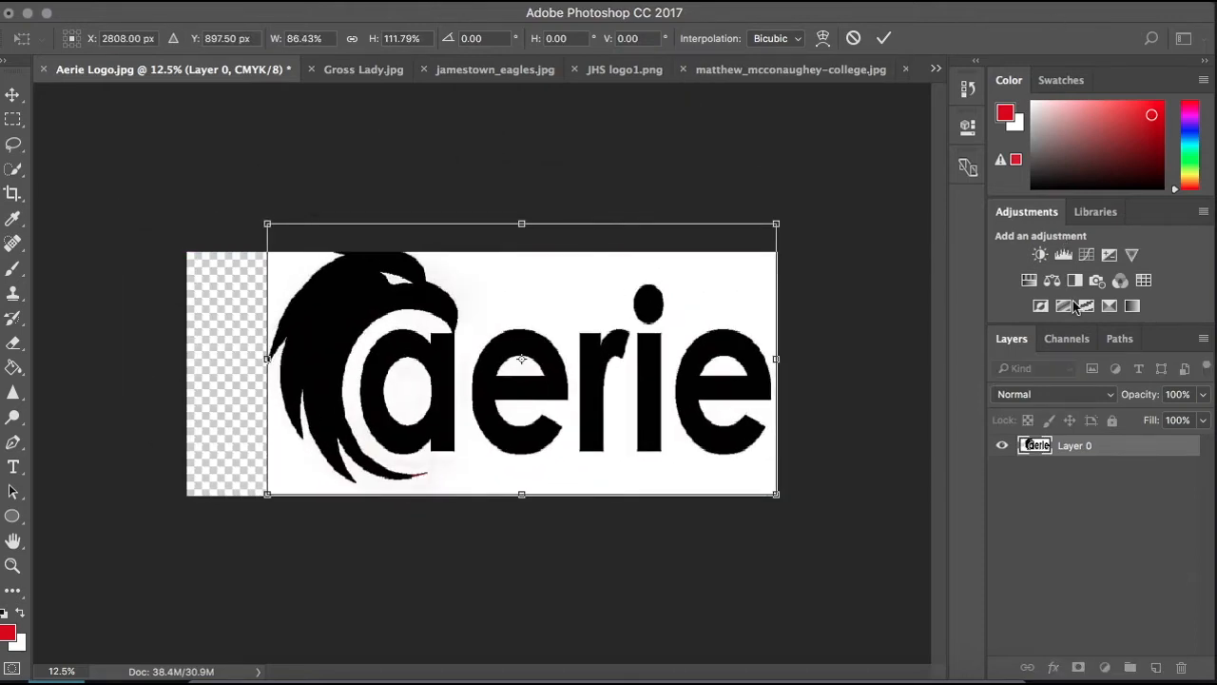
pyautogui.click(851, 39)
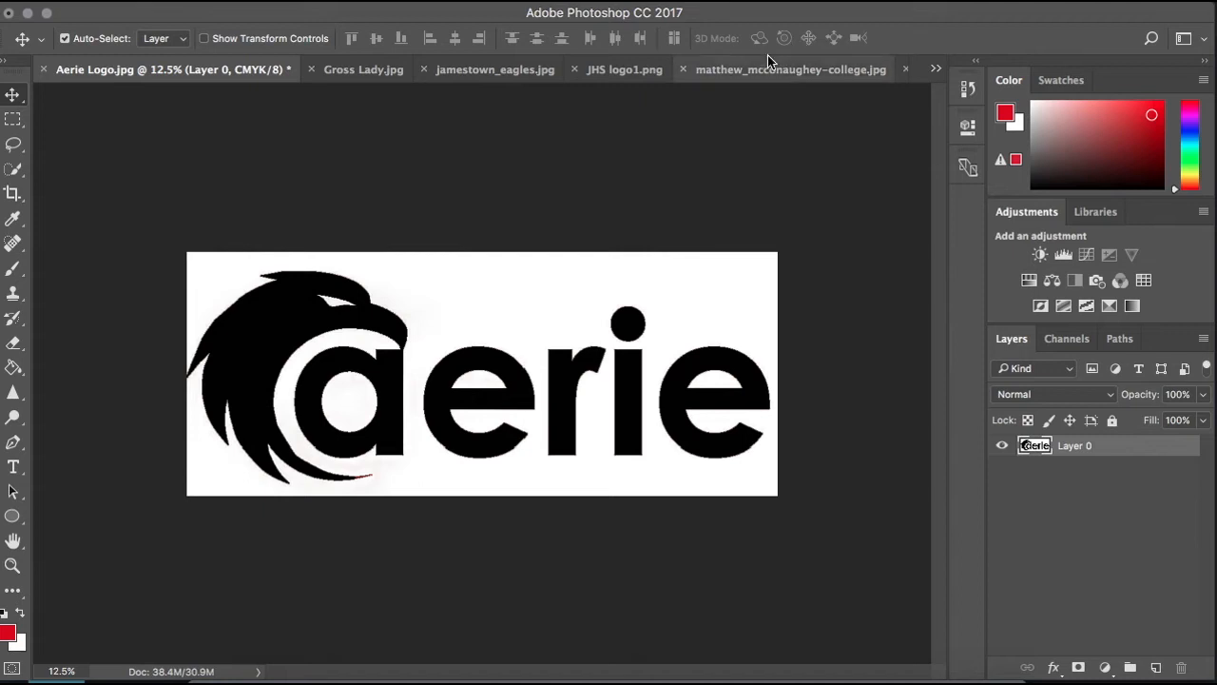
# - Scale the logo layer down proportionally to about 65% with Free Transform, move it toward the canvas center, and undo the changes
pyautogui.click(257, 3)
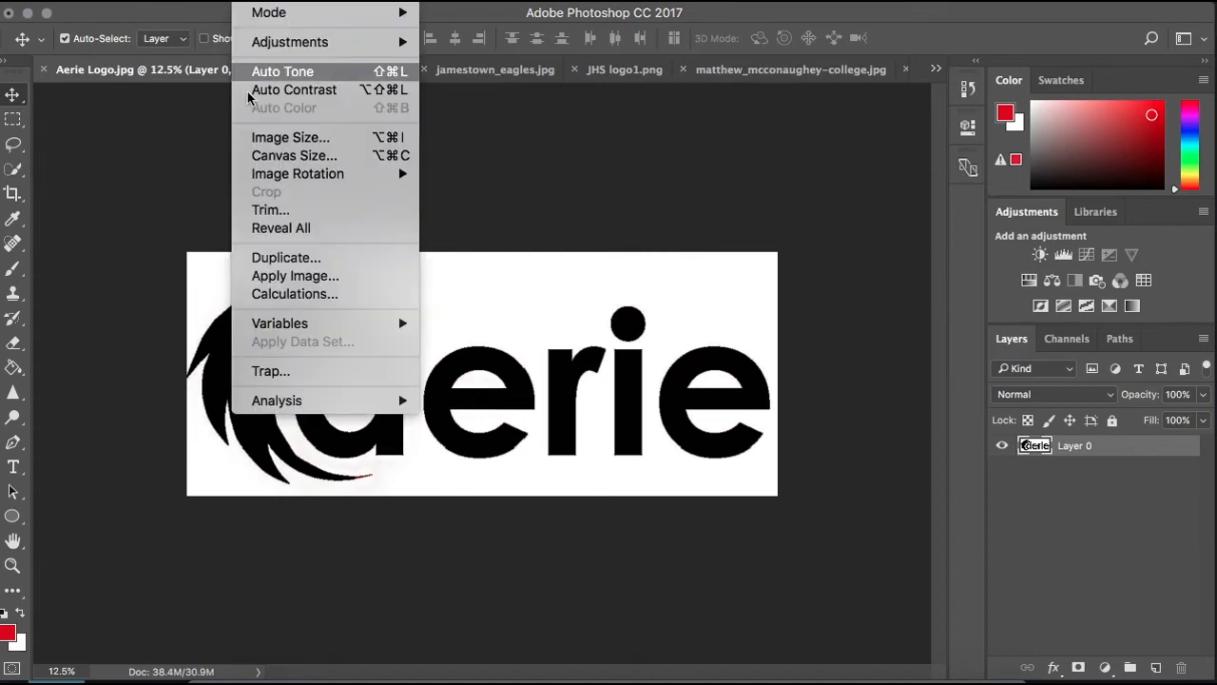
pyautogui.moveTo(204, 2)
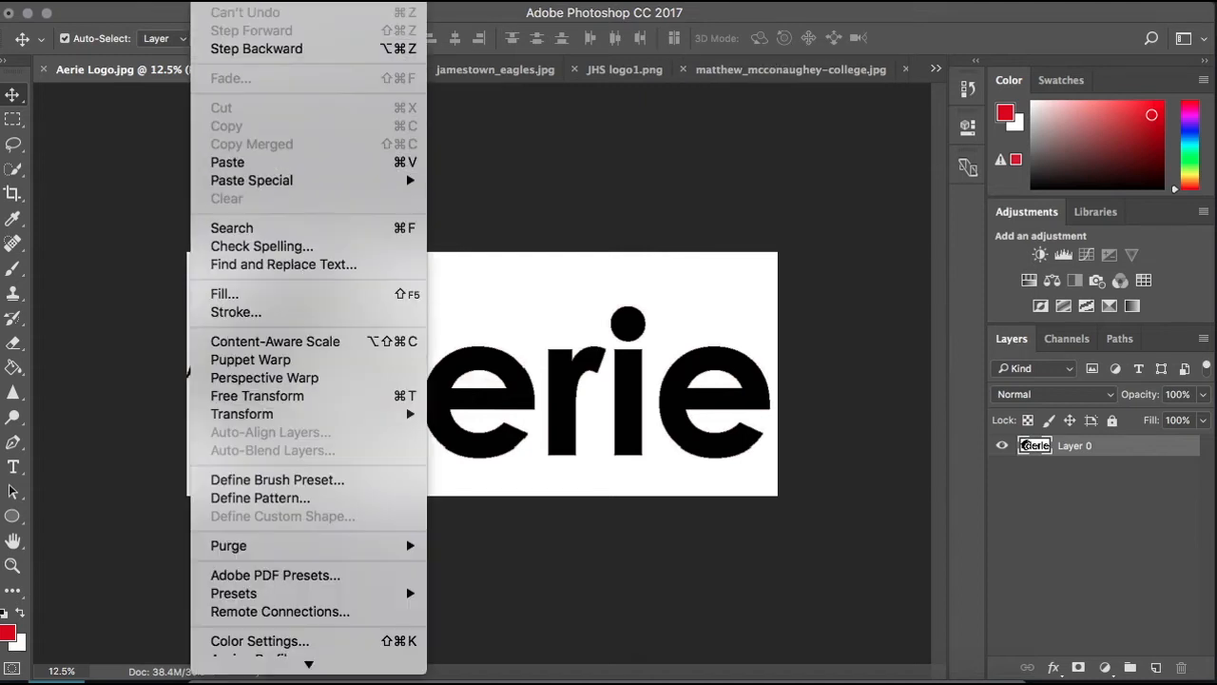
pyautogui.click(323, 395)
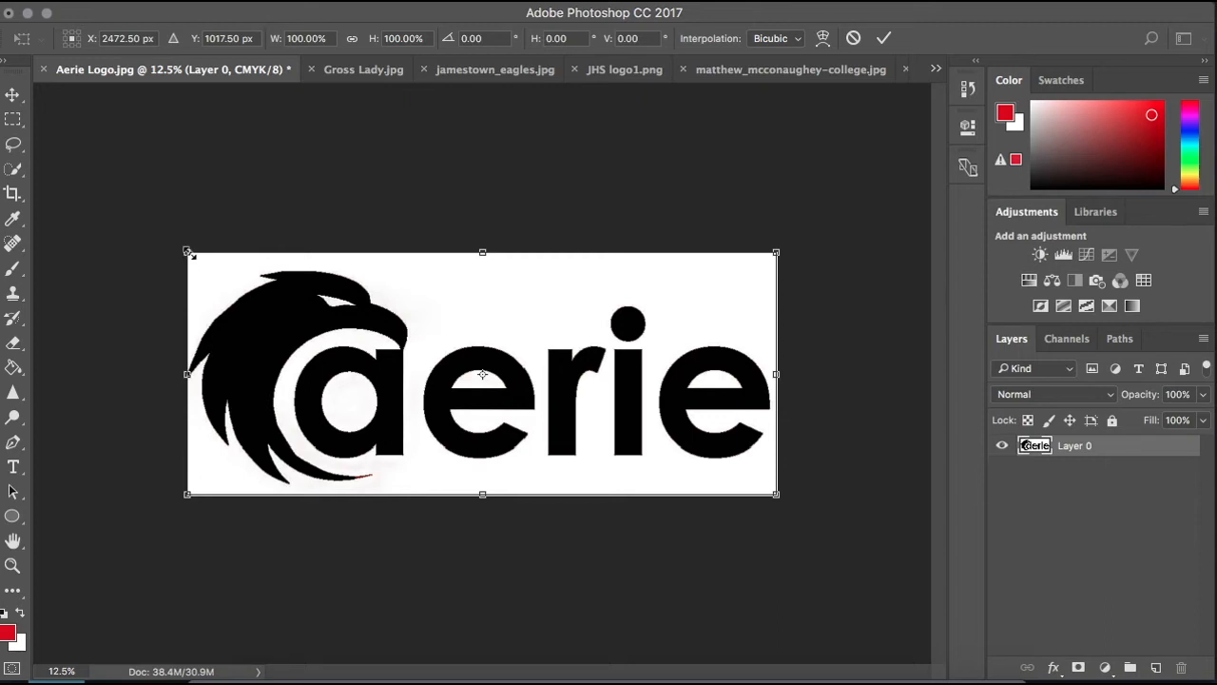
pyautogui.moveTo(191, 255); pyautogui.dragTo(365, 416)
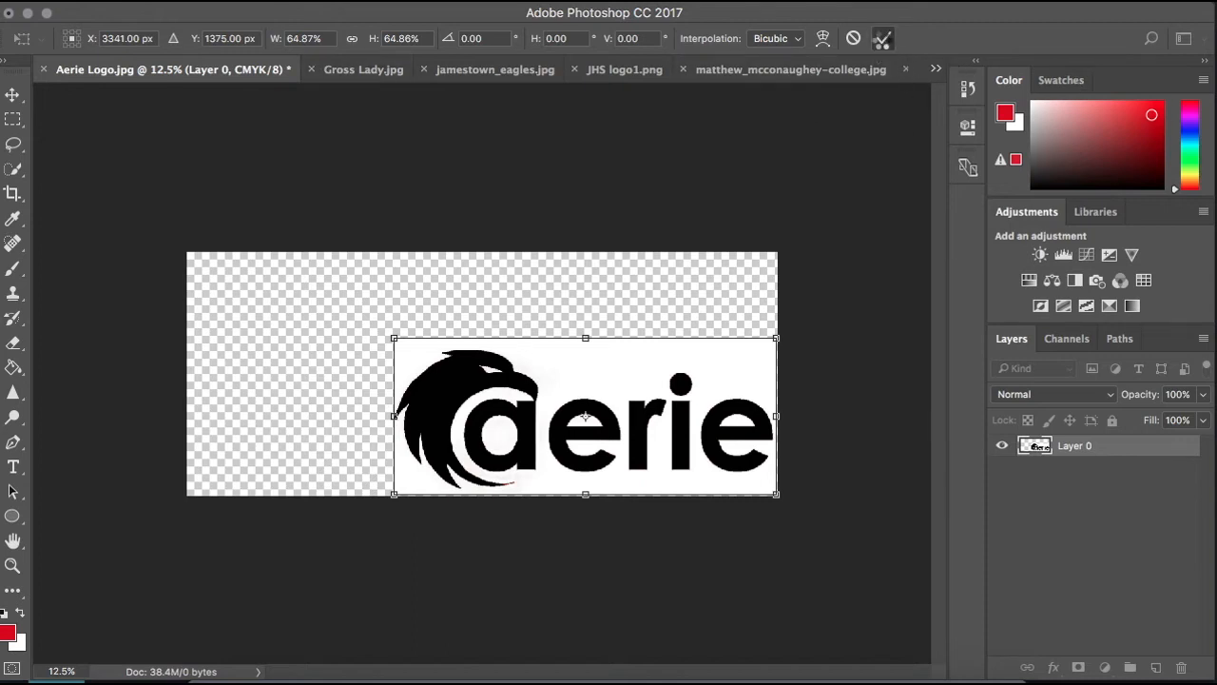
pyautogui.click(882, 38)
pyautogui.moveTo(629, 454); pyautogui.dragTo(512, 413)
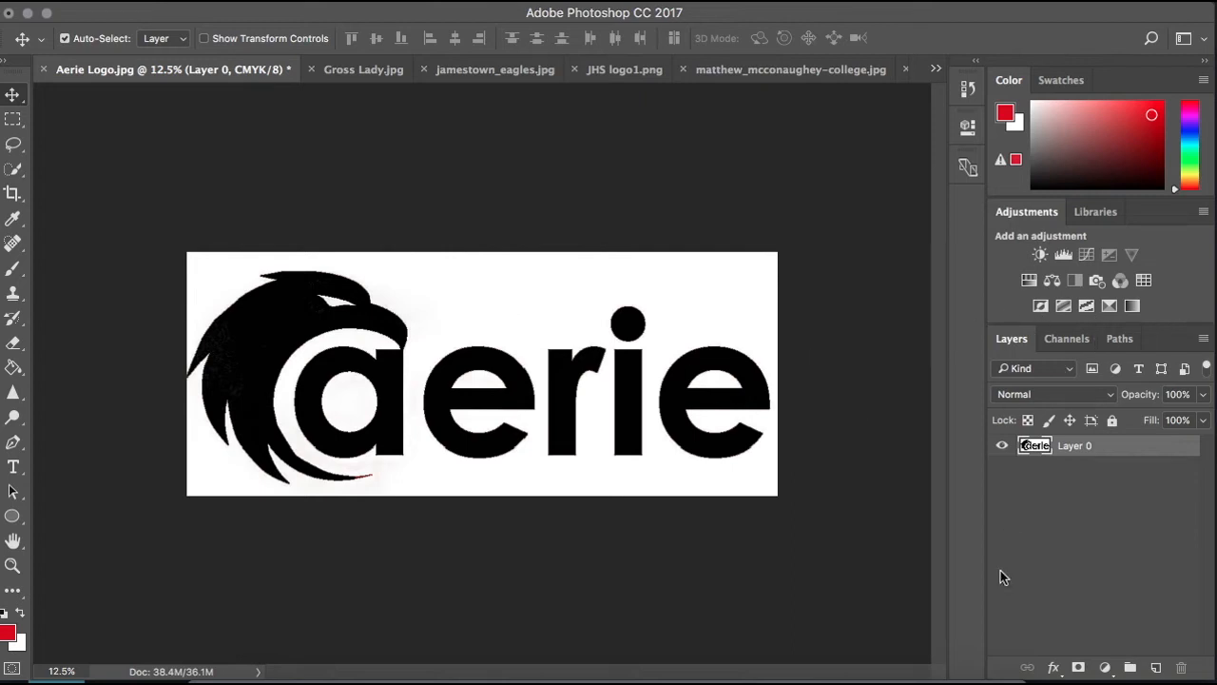
pyautogui.press('super+z')
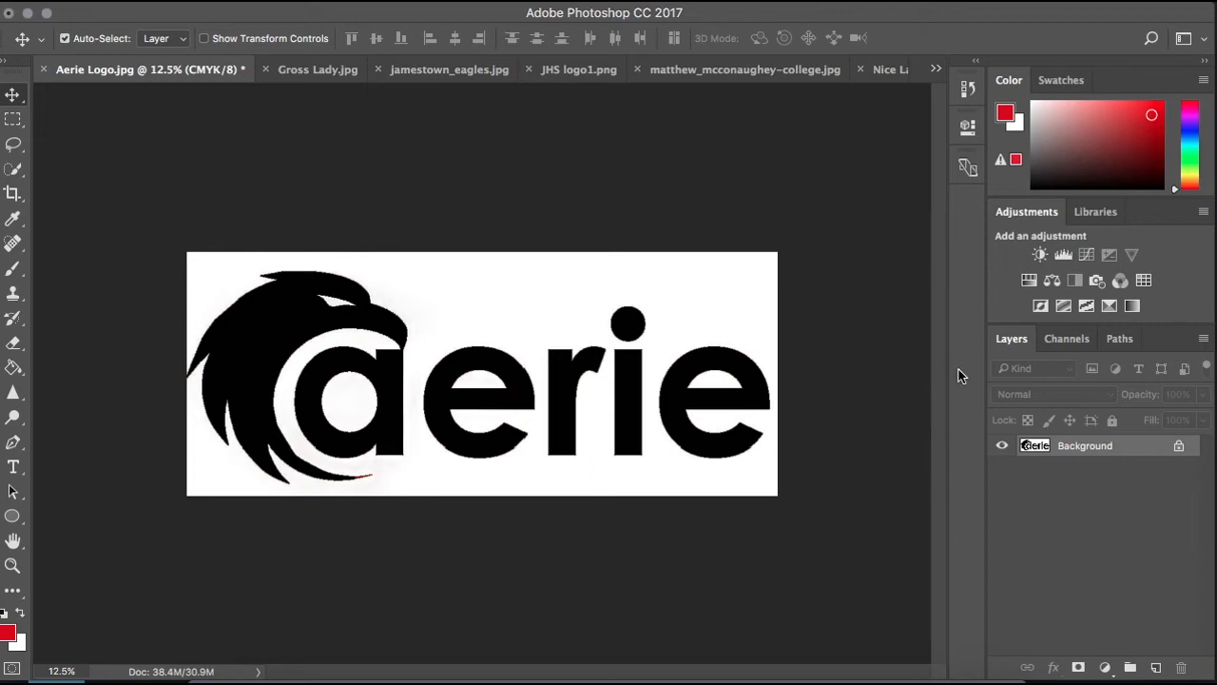
# - Unlock the Background layer, move the logo toward the canvas's upper-right corner, and undo the move
pyautogui.click(1180, 447)
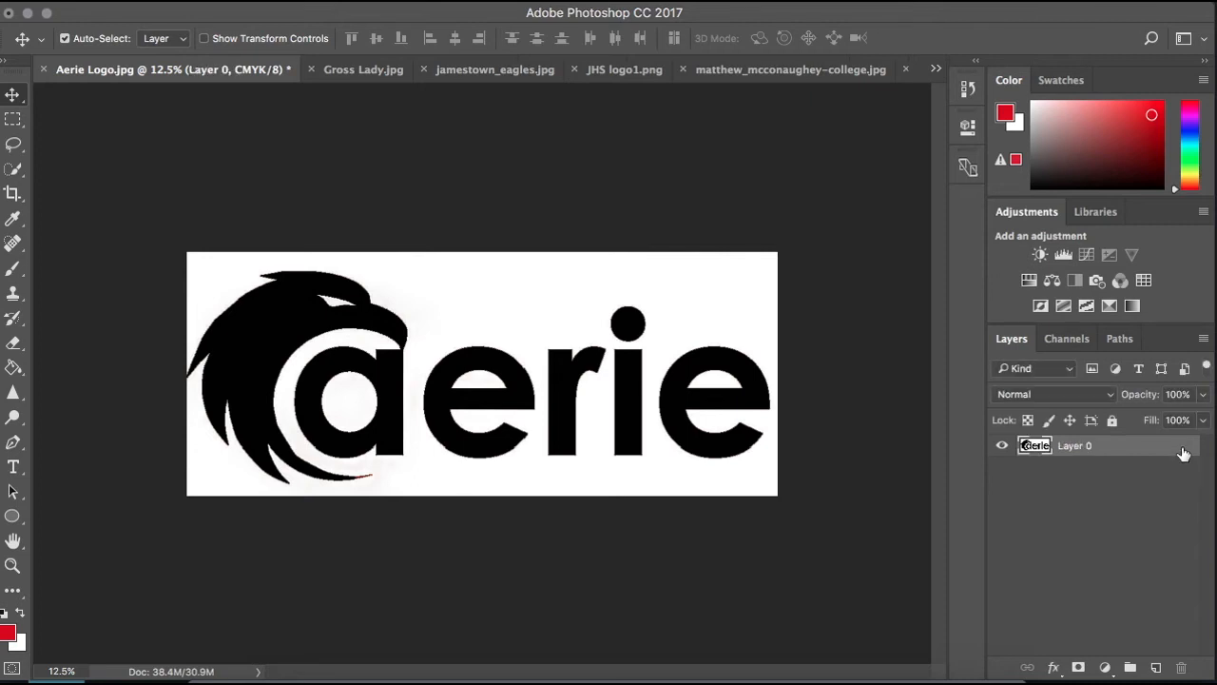
pyautogui.moveTo(471, 333); pyautogui.dragTo(770, 223)
pyautogui.hotkey('ctrl', 'z')
# - Set the Brush tool's size to 250
pyautogui.click(16, 276)
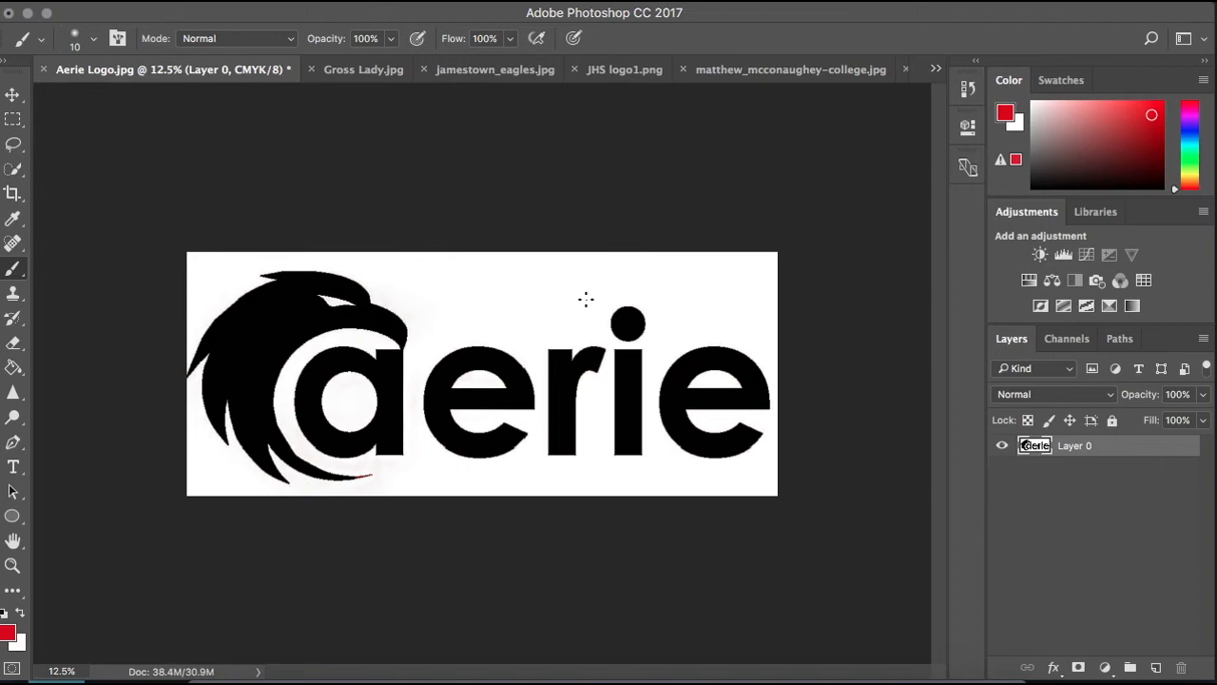
pyautogui.press(']')
pyautogui.press(']')
pyautogui.press(']')
pyautogui.press(']')
pyautogui.press(']')
pyautogui.press(']')
pyautogui.press(']')
pyautogui.press(']')
pyautogui.press(']')
pyautogui.press('[')
pyautogui.press('[')
pyautogui.press('[')
pyautogui.press('[')
# - Paint a red heart over the first e directly on the logo layer, and try moving it with the Move tool
pyautogui.moveTo(491, 303)
pyautogui.mouseDown()
pyautogui.moveTo(505, 286)
pyautogui.moveTo(562, 296)
pyautogui.moveTo(462, 406)
pyautogui.mouseUp()
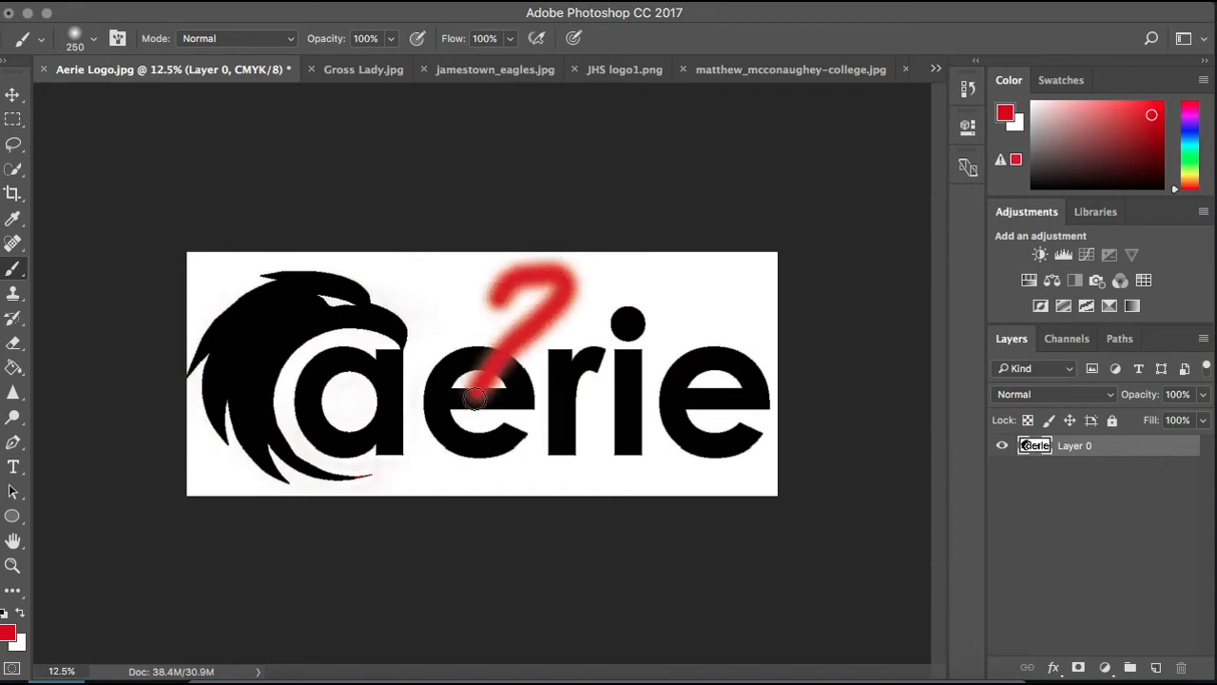
pyautogui.moveTo(498, 289)
pyautogui.mouseDown()
pyautogui.moveTo(458, 254)
pyautogui.moveTo(410, 336)
pyautogui.moveTo(479, 435)
pyautogui.mouseUp()
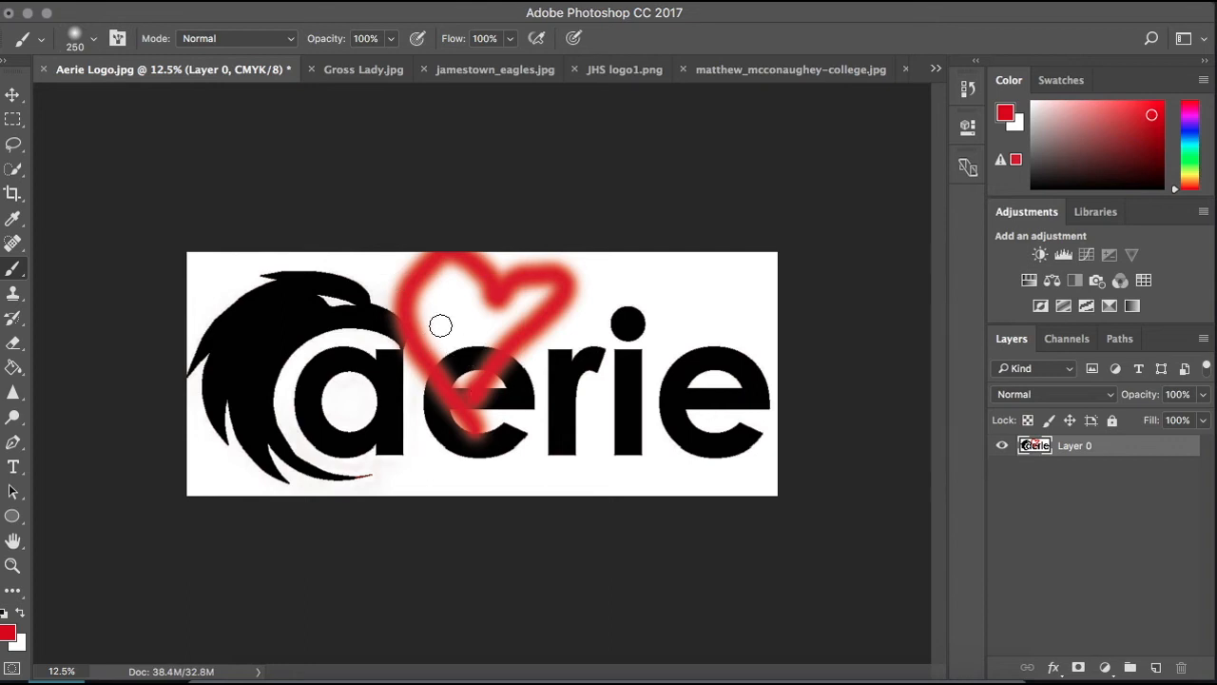
pyautogui.click(12, 97)
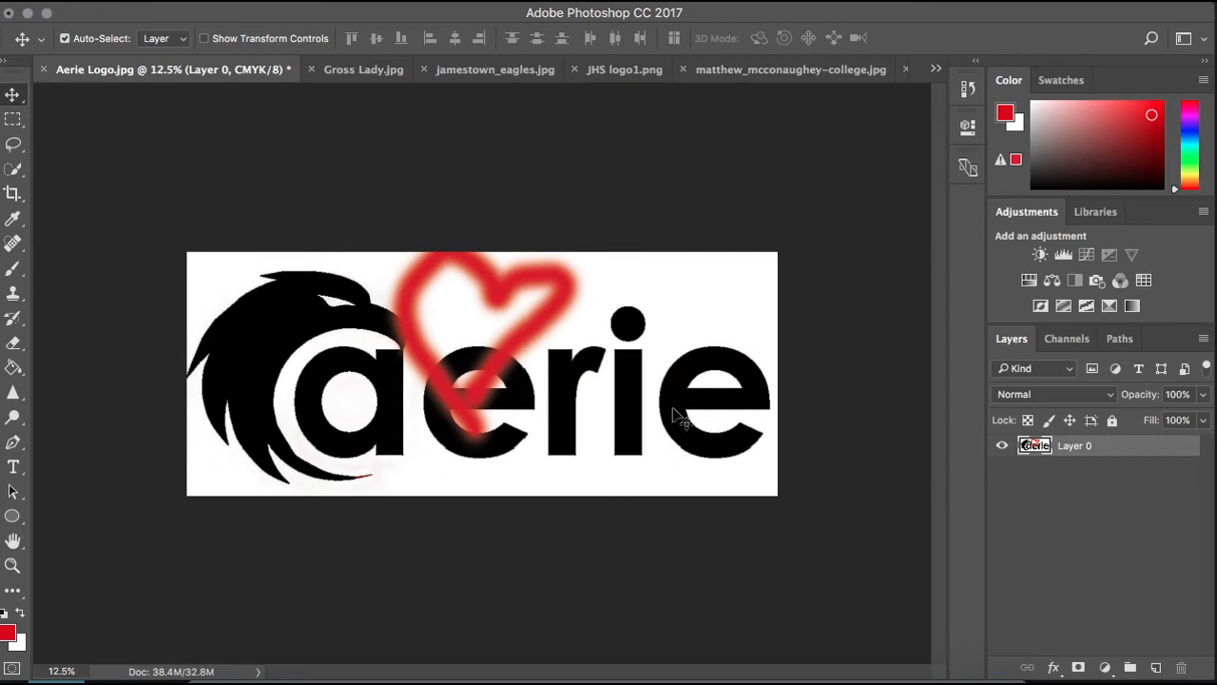
pyautogui.moveTo(631, 323); pyautogui.dragTo(660, 341)
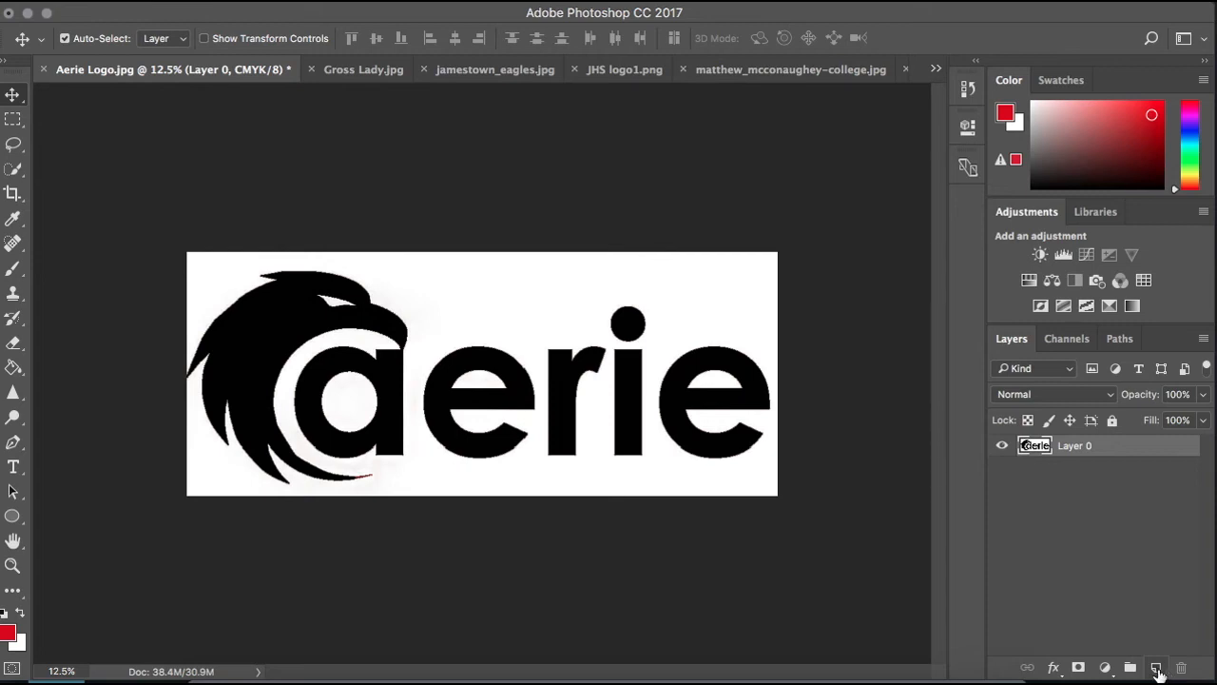
# - Add a new layer above the logo and paint a red heart on it over the first e and the r
pyautogui.click(1156, 669)
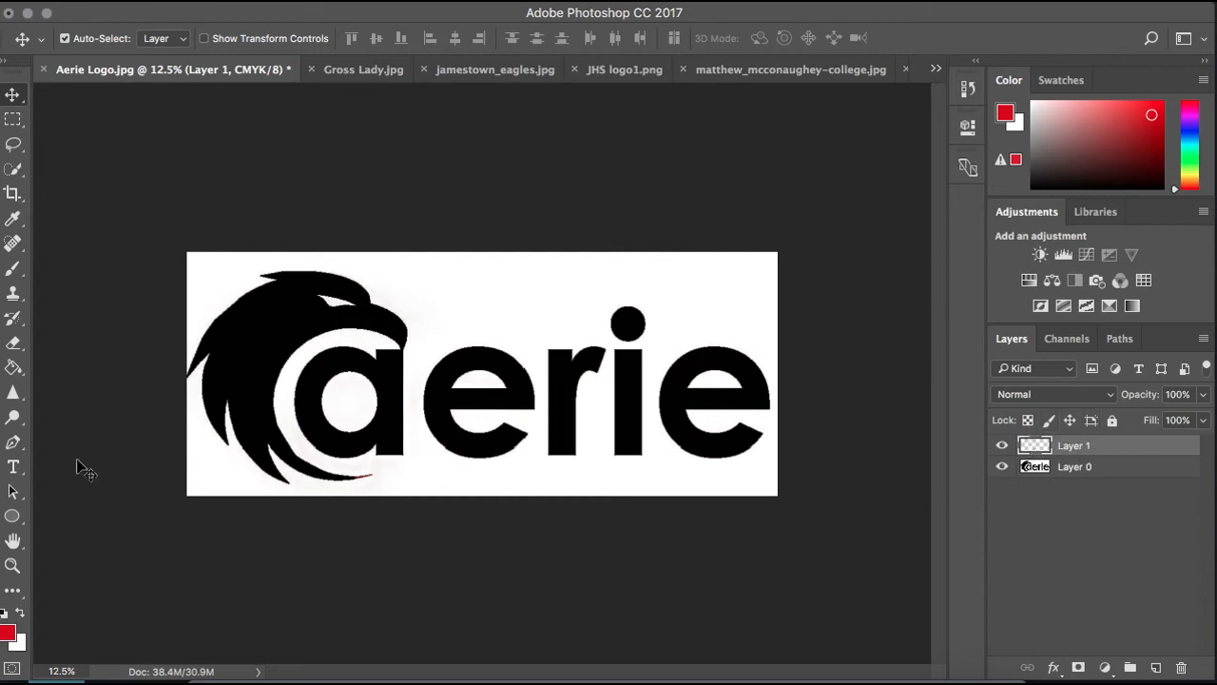
pyautogui.click(13, 270)
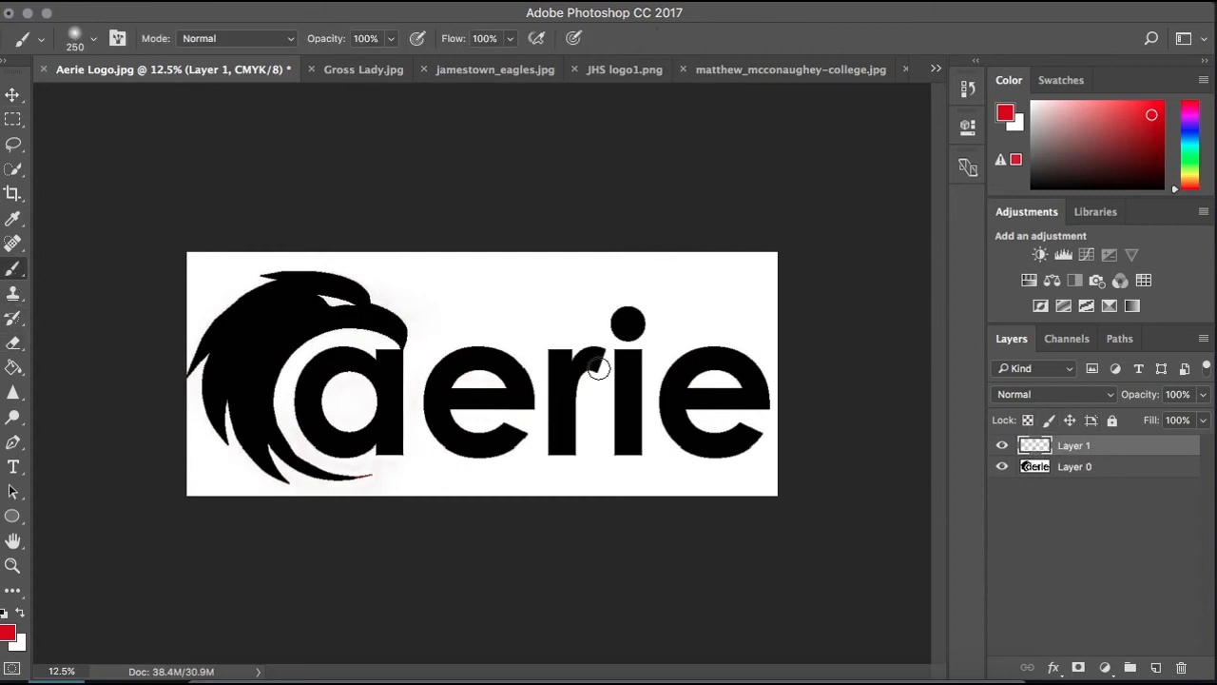
pyautogui.moveTo(490, 326)
pyautogui.mouseDown()
pyautogui.moveTo(596, 293)
pyautogui.moveTo(577, 369)
pyautogui.moveTo(496, 454)
pyautogui.mouseUp()
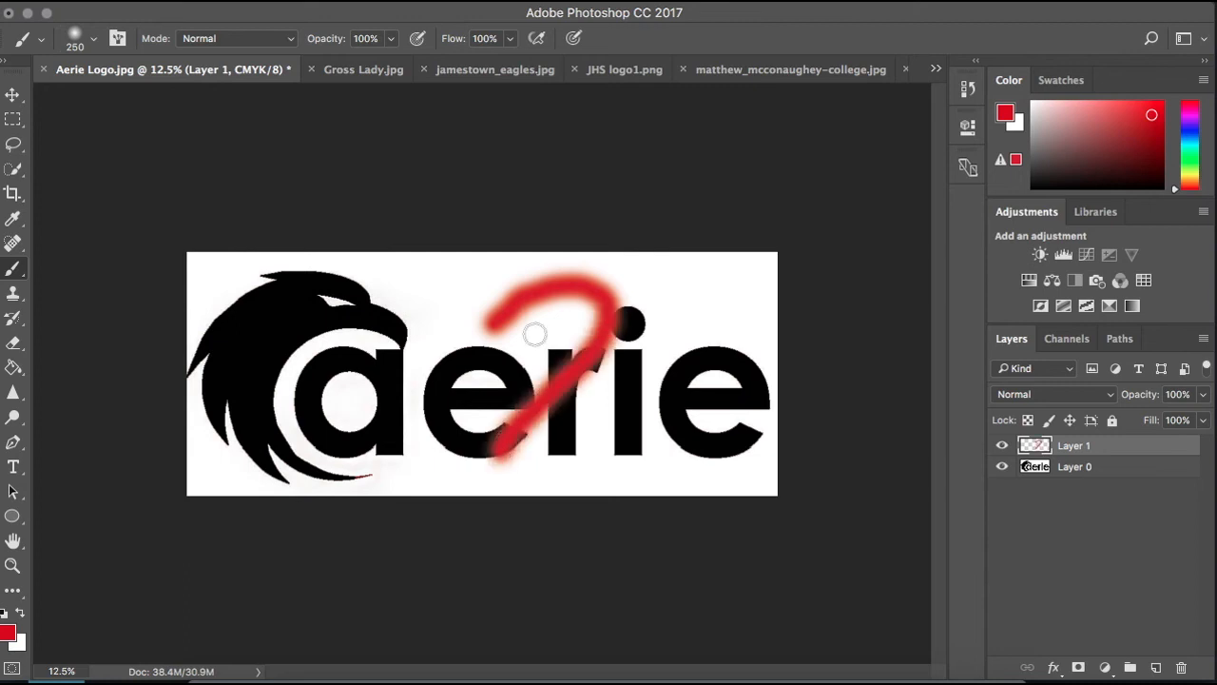
pyautogui.moveTo(487, 343)
pyautogui.mouseDown()
pyautogui.moveTo(464, 299)
pyautogui.moveTo(431, 387)
pyautogui.moveTo(495, 454)
pyautogui.mouseUp()
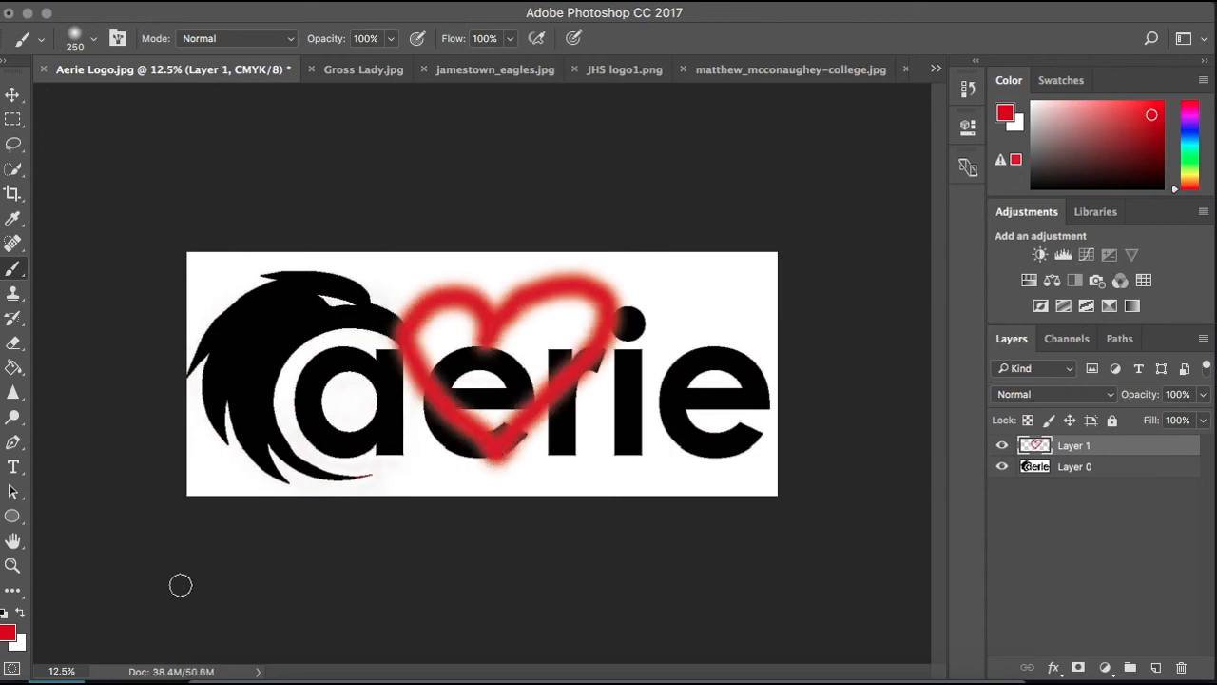
# - Widen the heart layer to 178.72% with Free Transform and move it toward the eagle so it spans from the eagle to the i
pyautogui.click(12, 97)
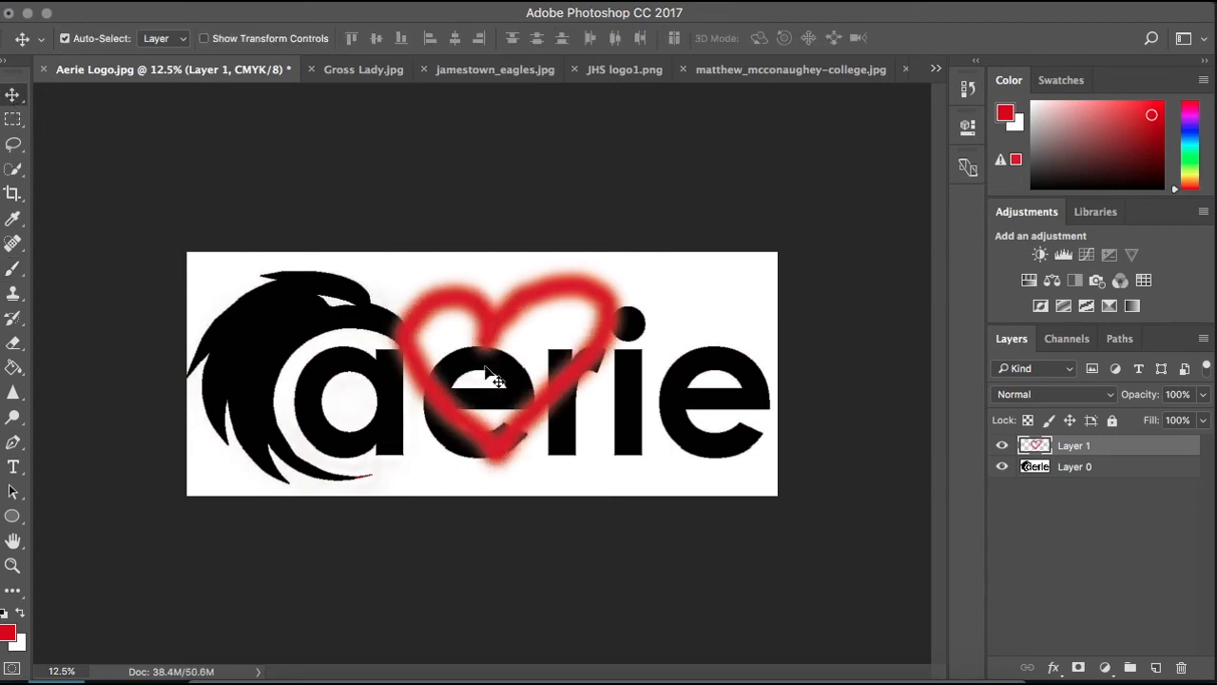
pyautogui.click(251, 1)
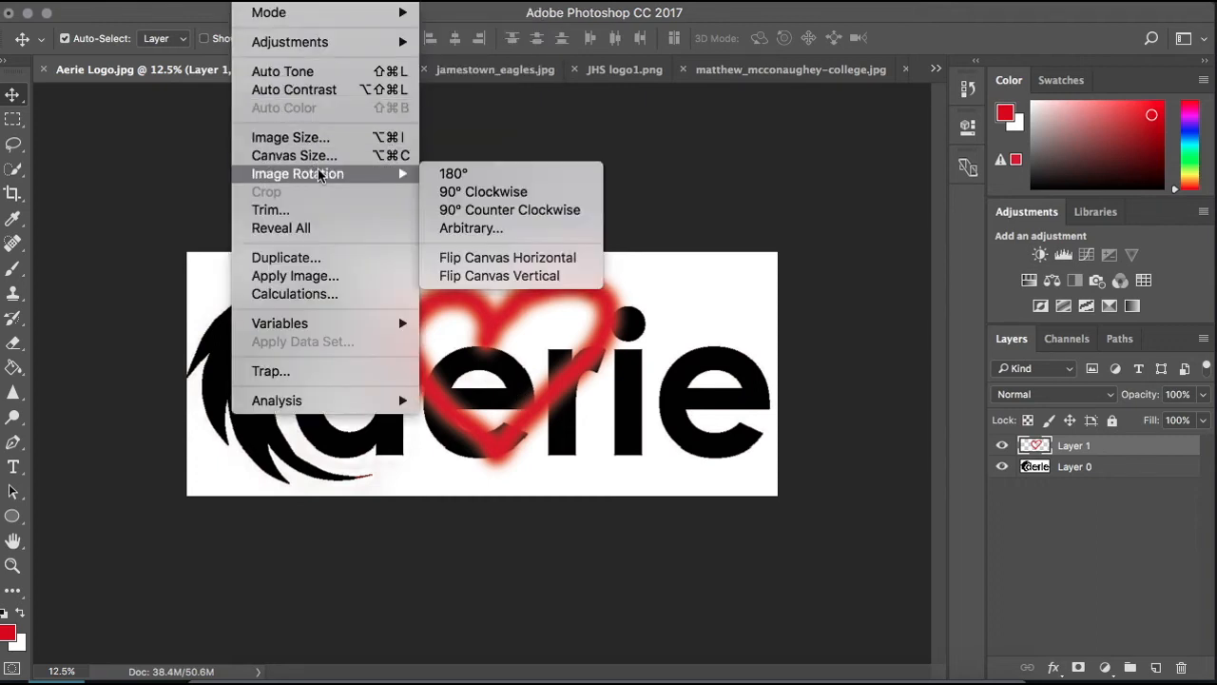
pyautogui.moveTo(215, 3)
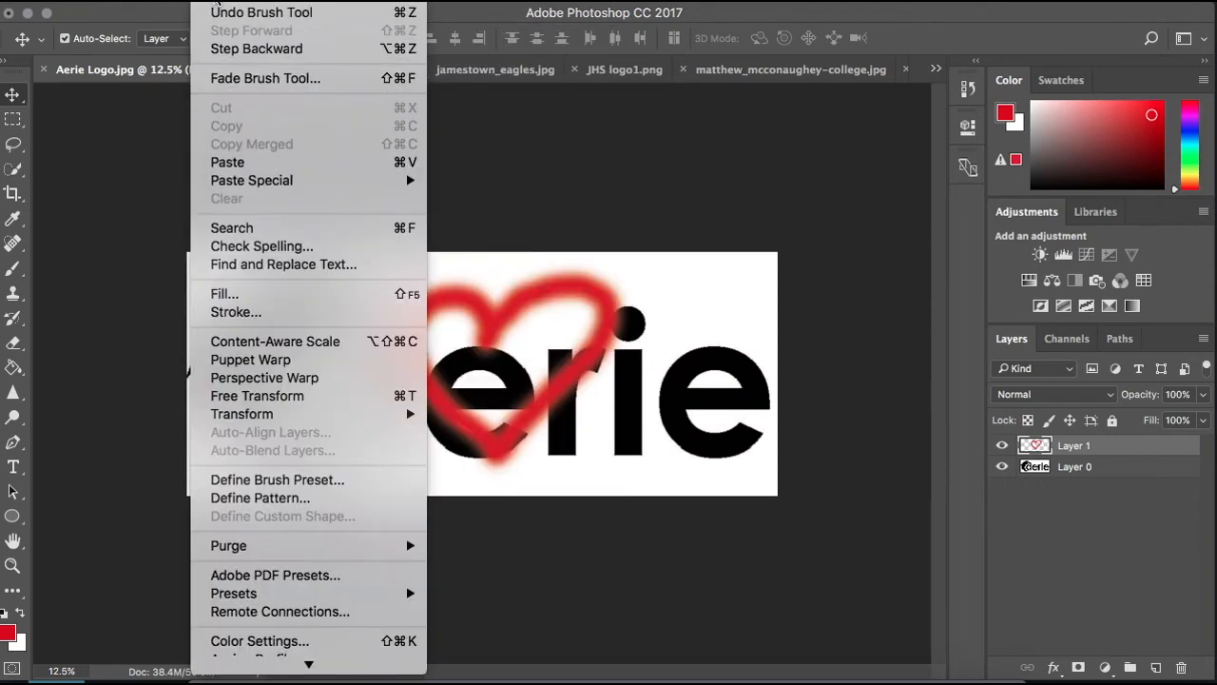
pyautogui.click(282, 395)
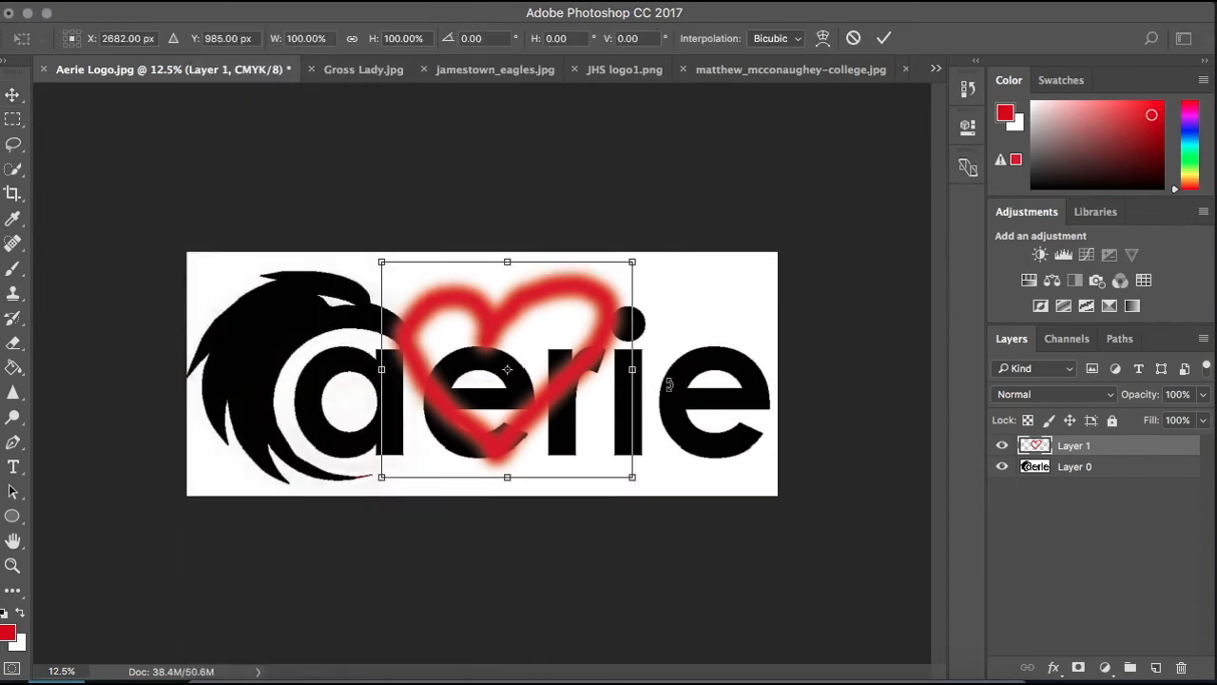
pyautogui.moveTo(634, 374); pyautogui.dragTo(778, 372)
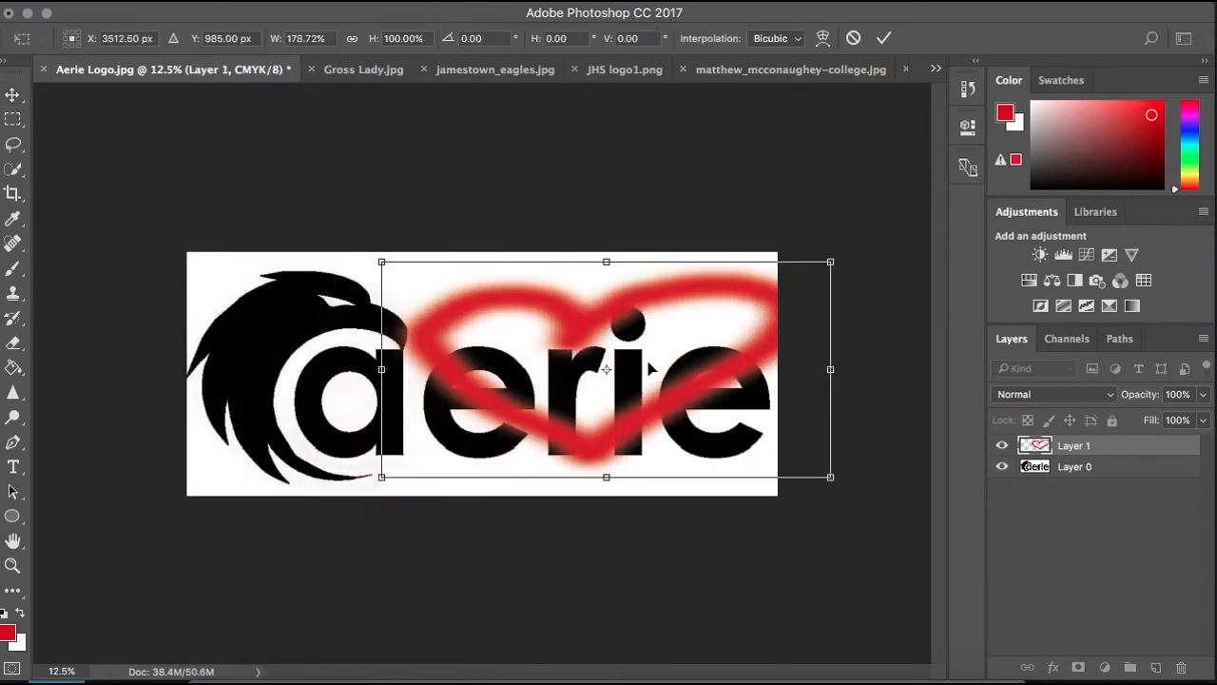
pyautogui.press('Return')
pyautogui.moveTo(440, 381); pyautogui.dragTo(302, 380)
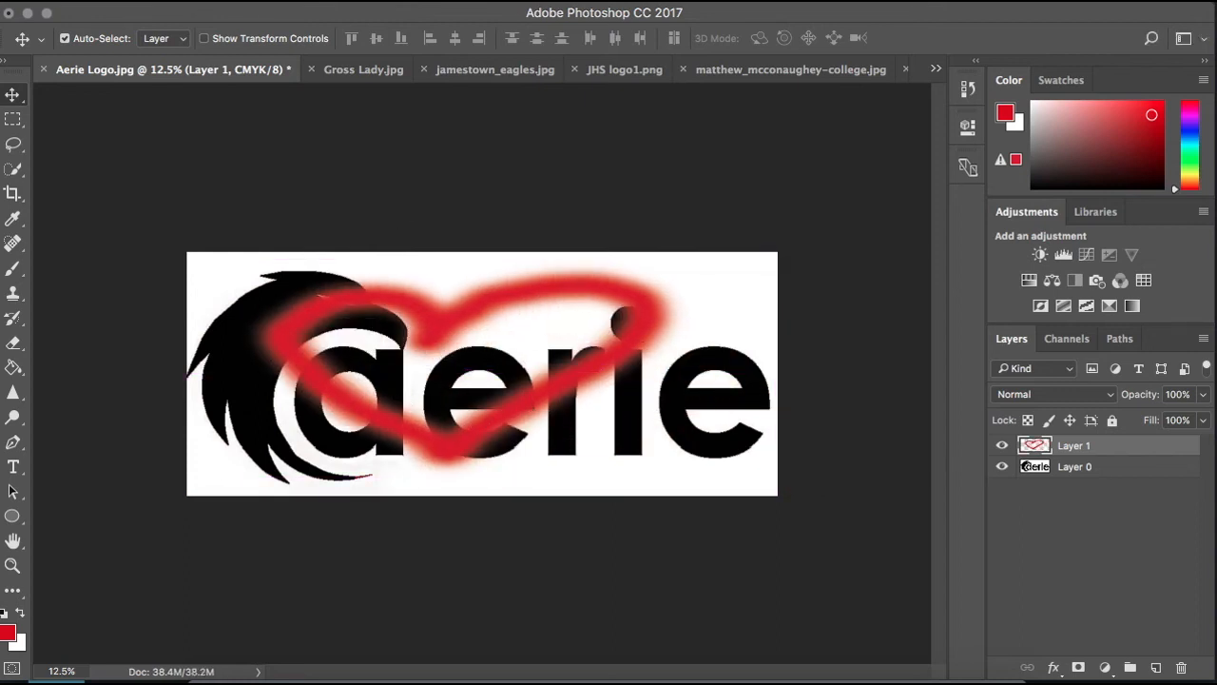
# - Move the heart slightly down toward the last e, and delete its layer so only the logo layer remains
pyautogui.moveTo(494, 387); pyautogui.dragTo(561, 418)
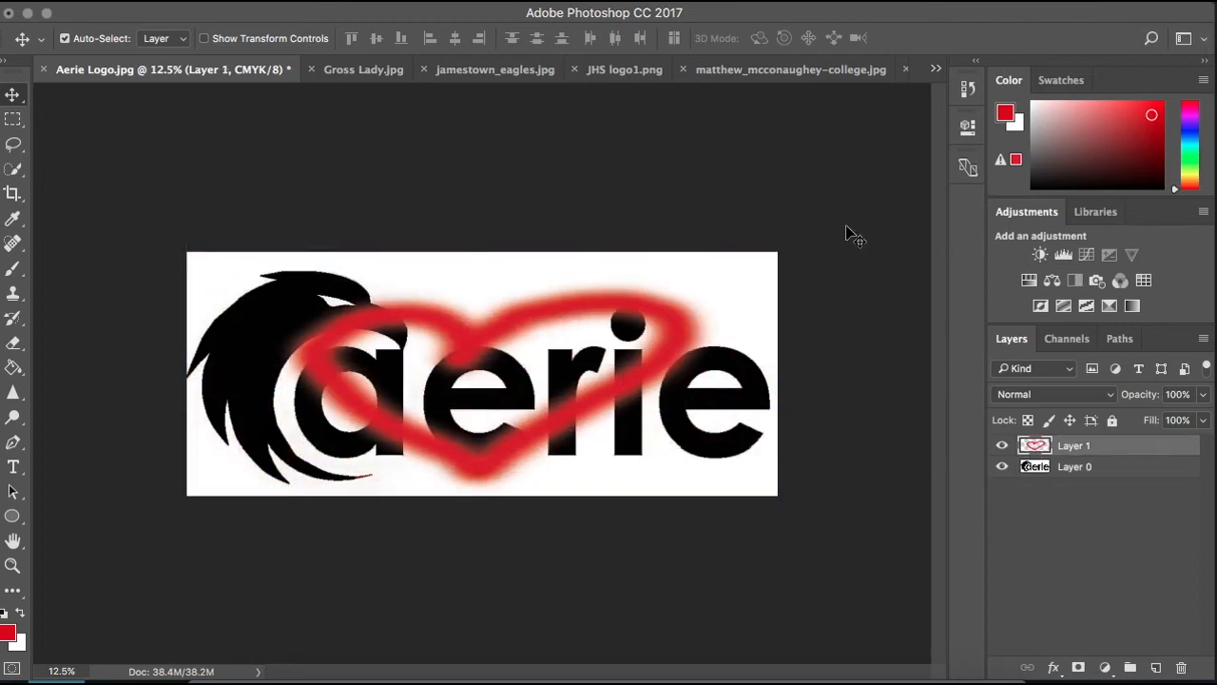
pyautogui.press('BackSpace')
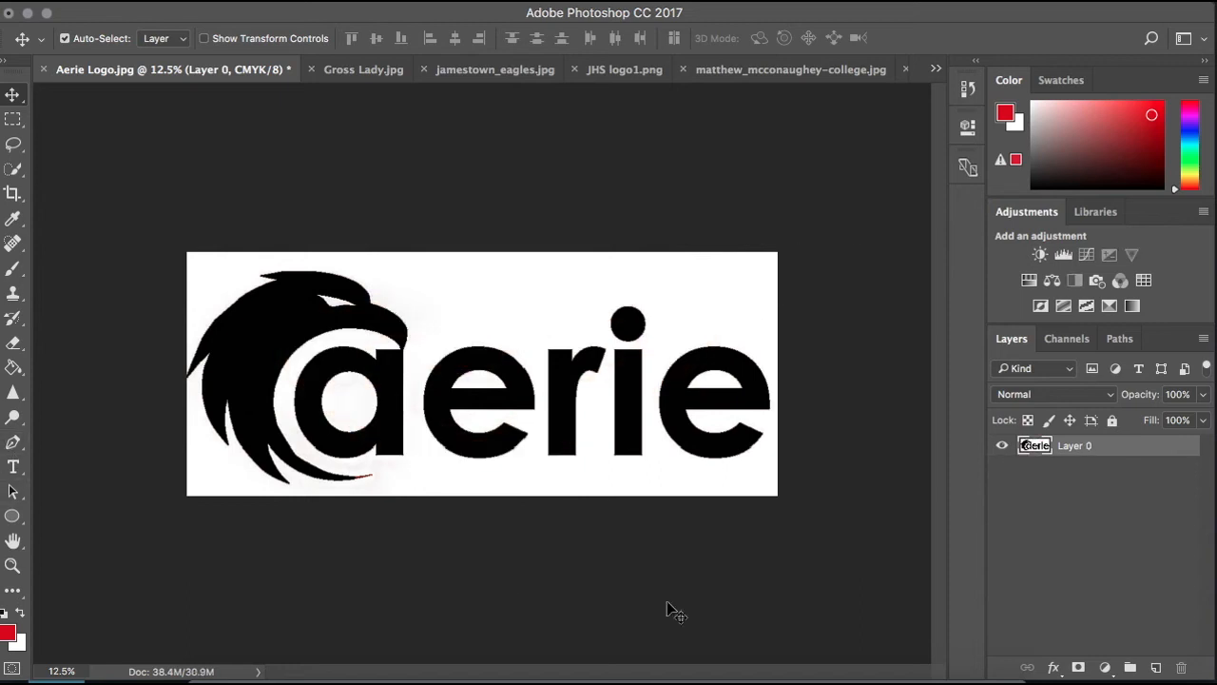
pyautogui.rightClick(1110, 453)
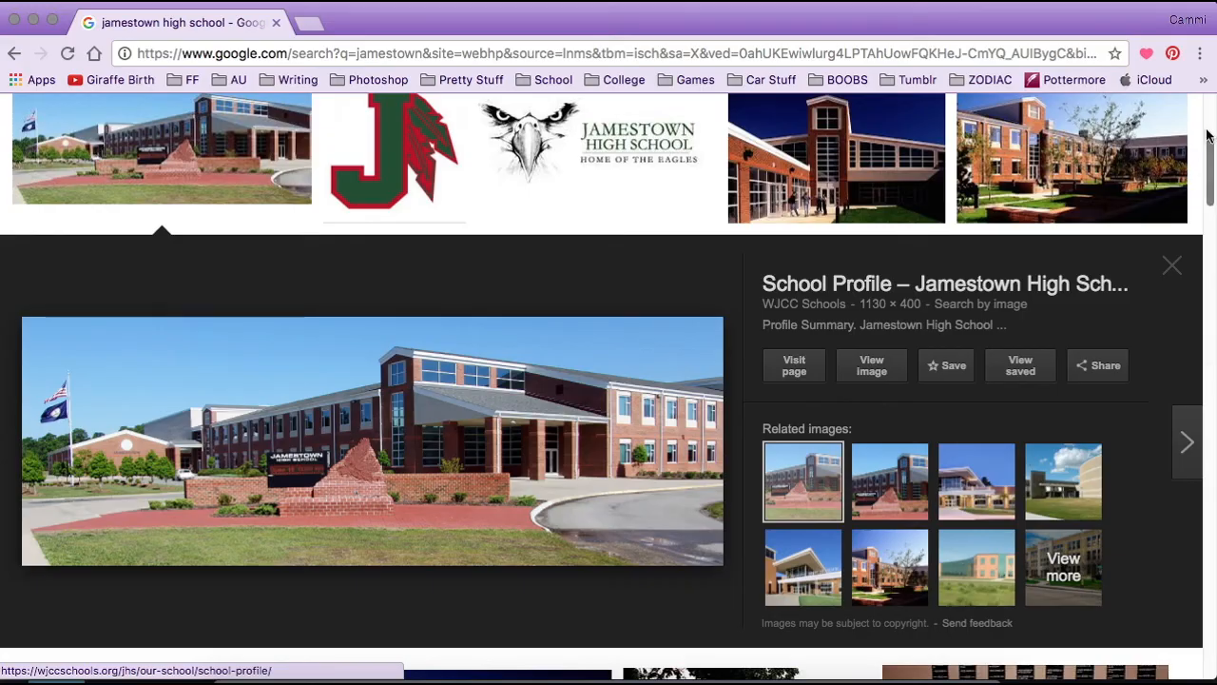
# - Switch to the browser's Google Images results and copy the Jamestown High School building photo
pyautogui.scroll(5, 1215, 130)
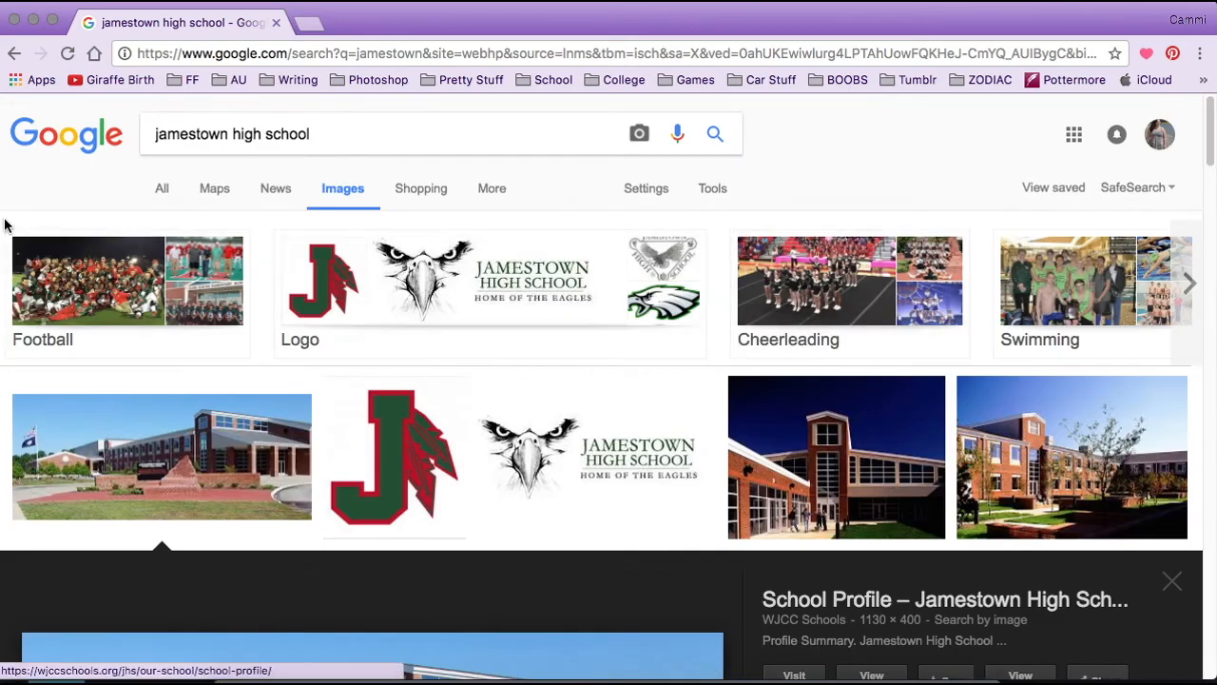
pyautogui.moveTo(1210, 138); pyautogui.dragTo(1213, 188)
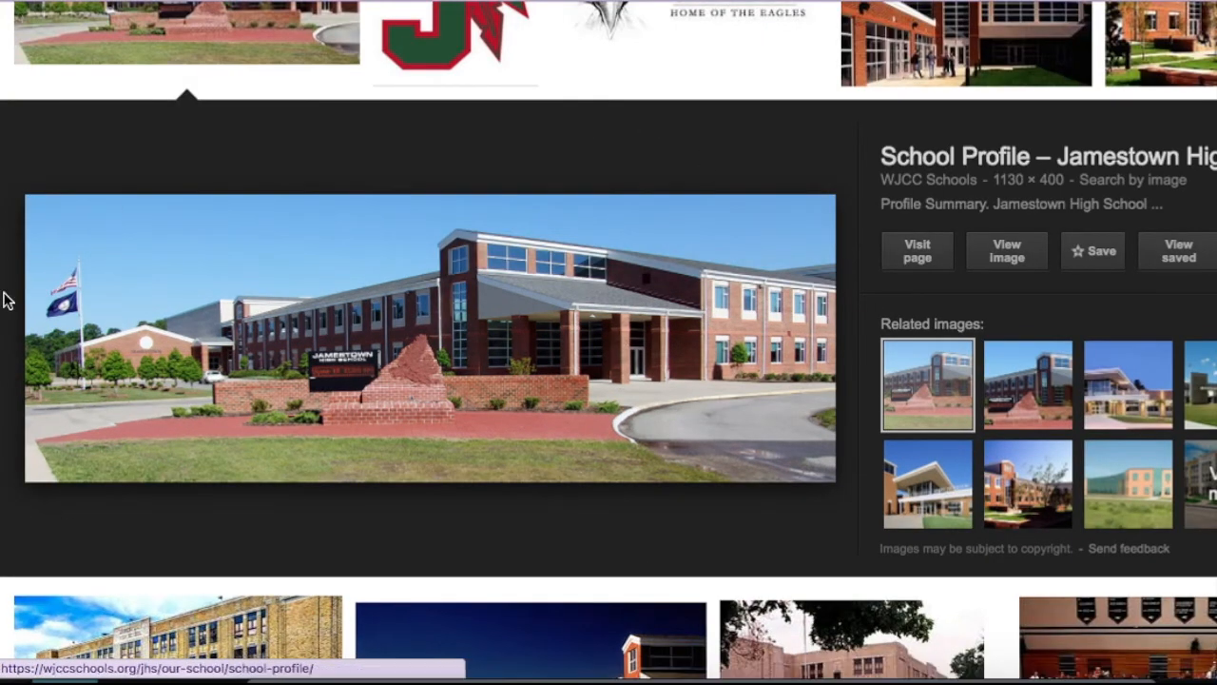
pyautogui.rightClick(168, 302)
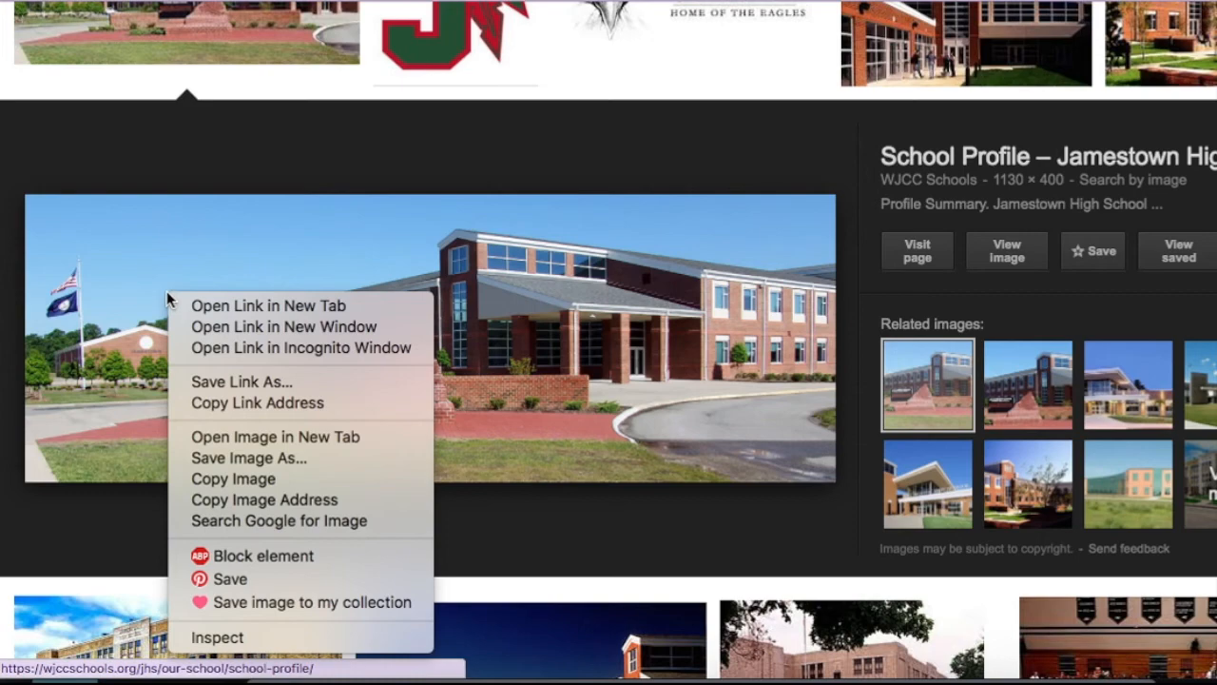
pyautogui.click(325, 482)
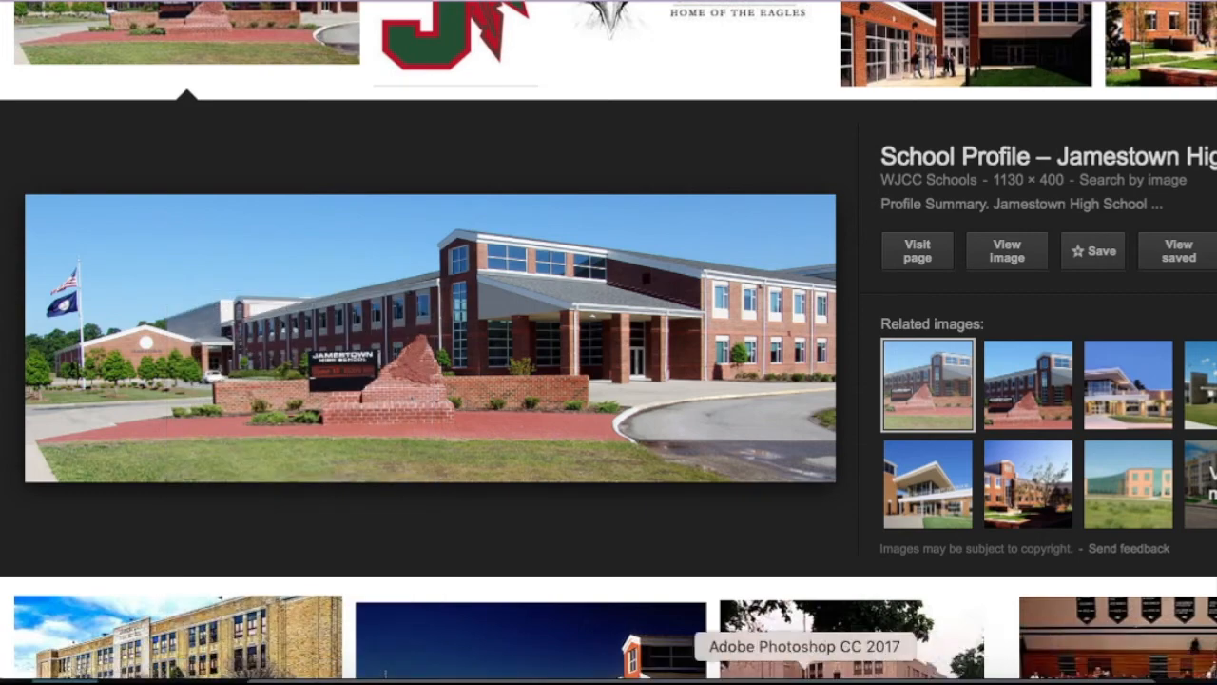
# - Switch back to Photoshop and start a new document with the clipboard preset
pyautogui.click(804, 678)
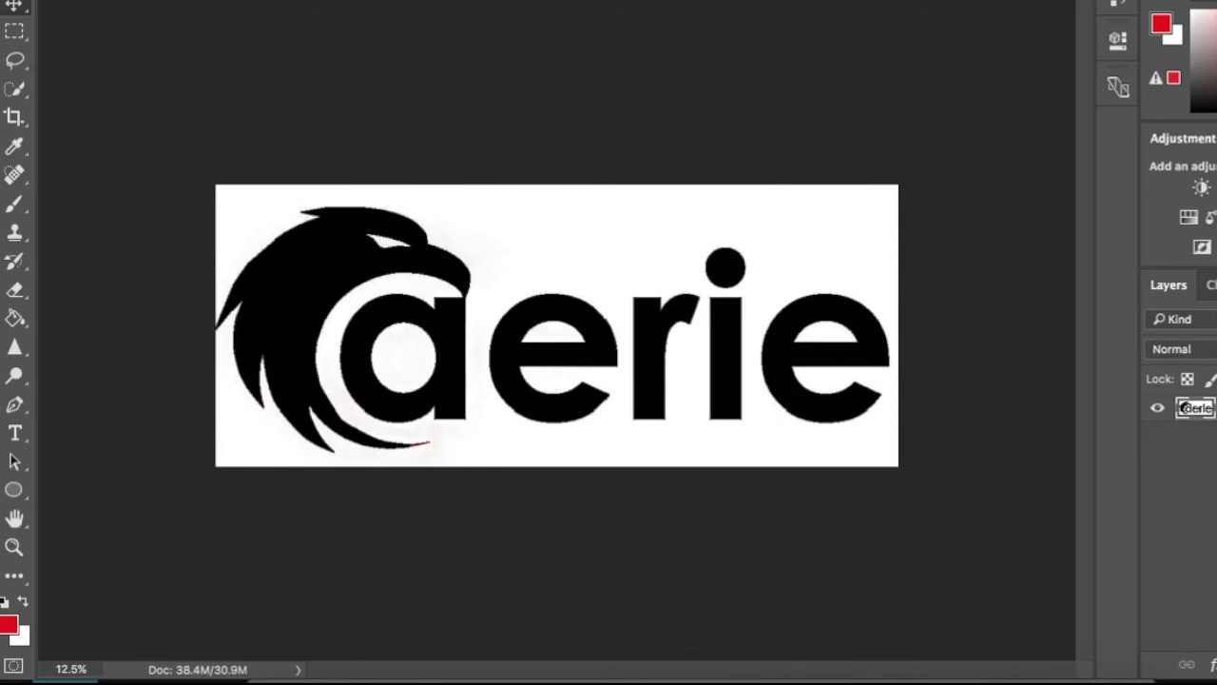
pyautogui.click(194, 0)
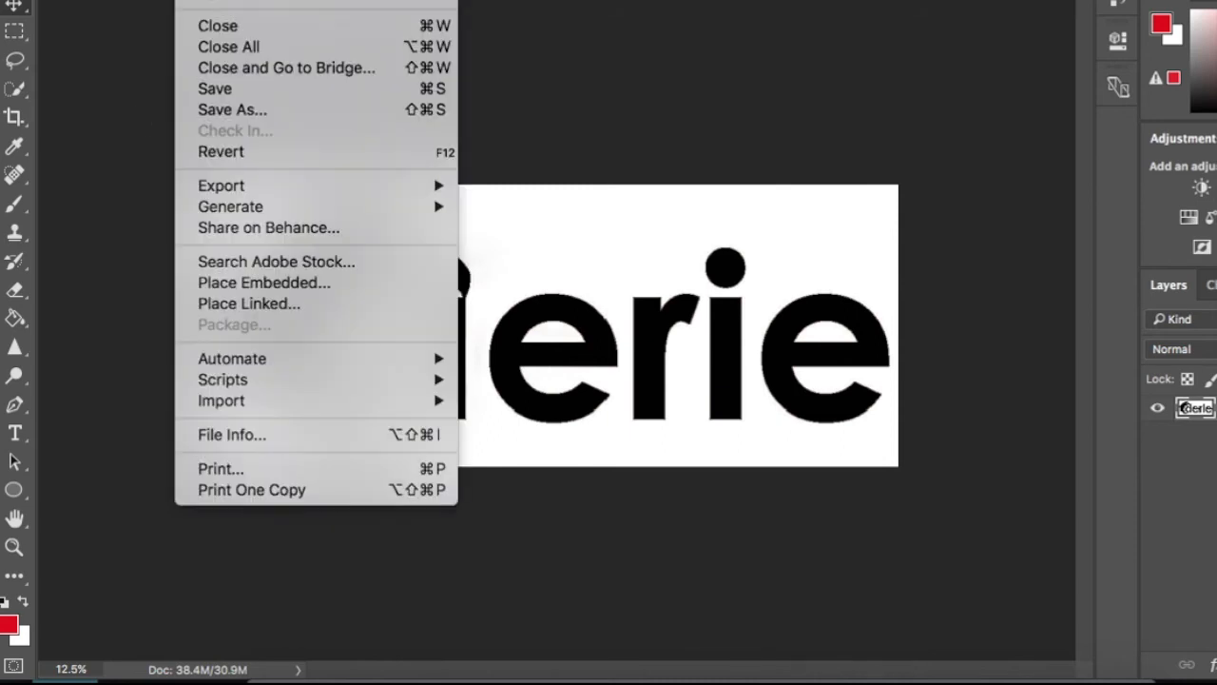
pyautogui.click(214, 2)
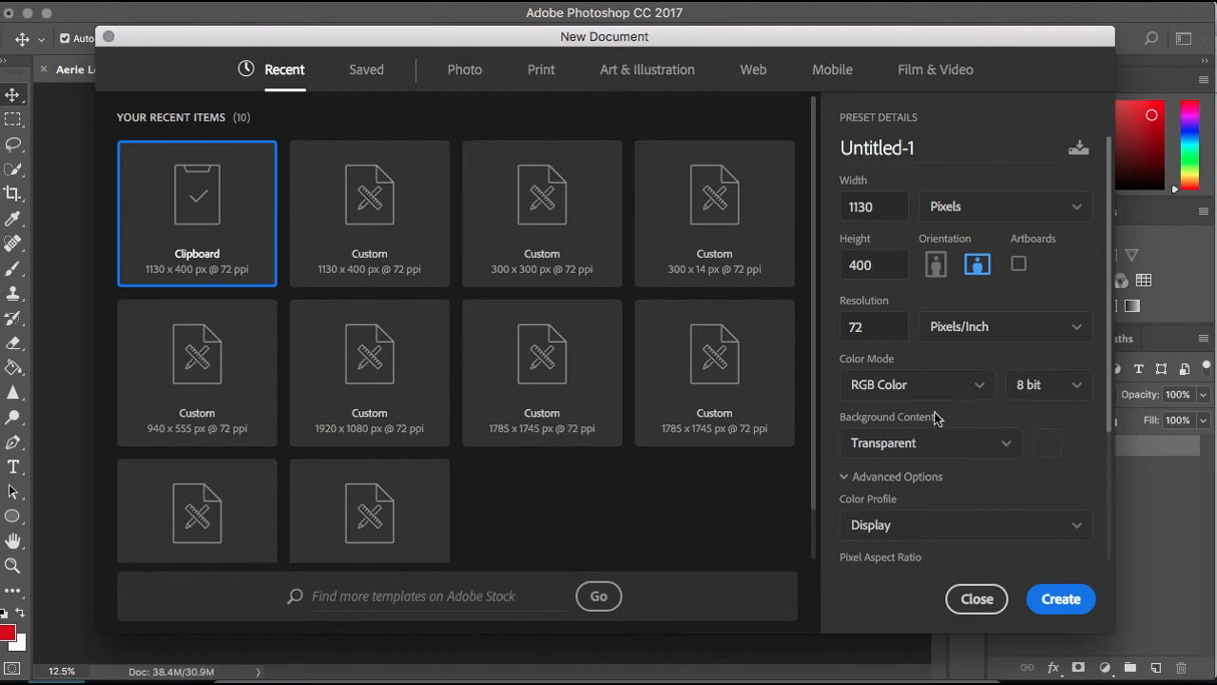
# - Try White and Background Color as the new document's background contents, and collapse and expand the advanced options
pyautogui.click(867, 443)
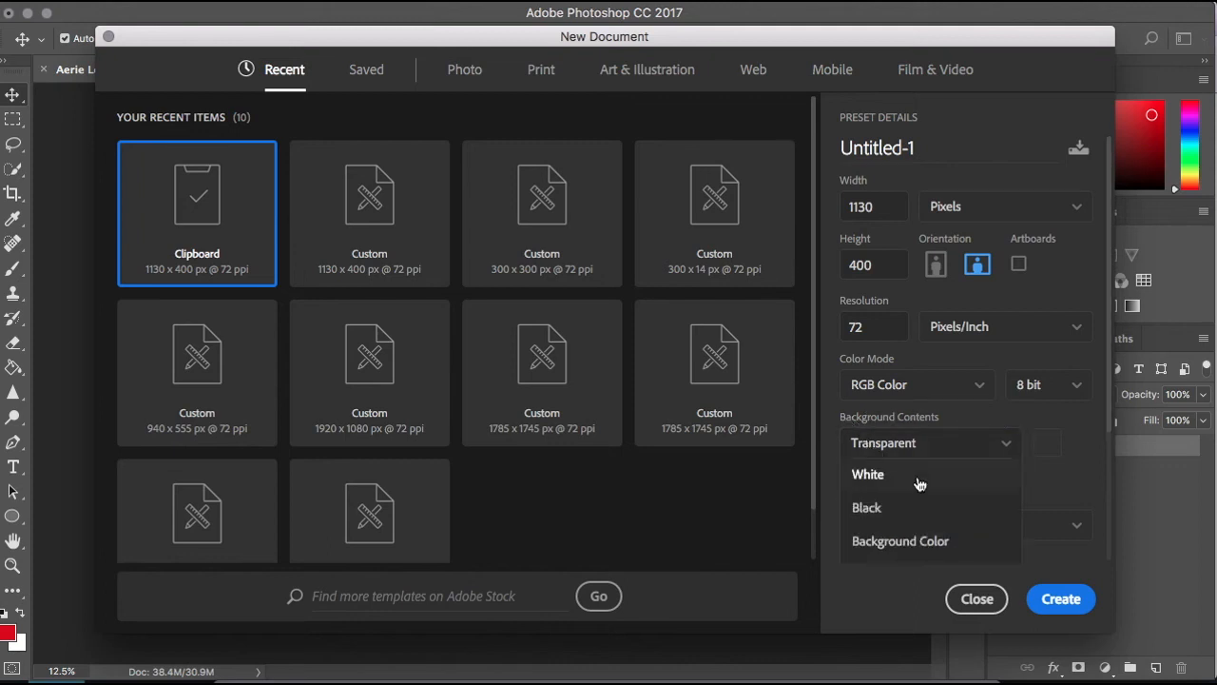
pyautogui.click(920, 485)
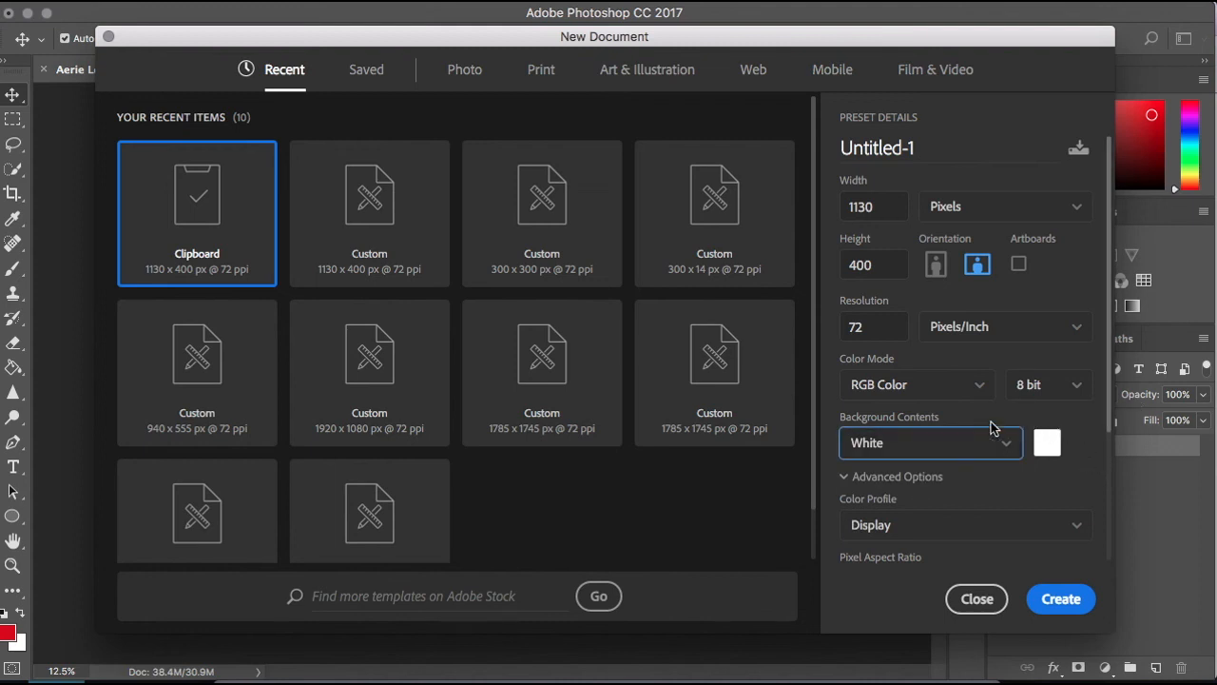
pyautogui.click(865, 443)
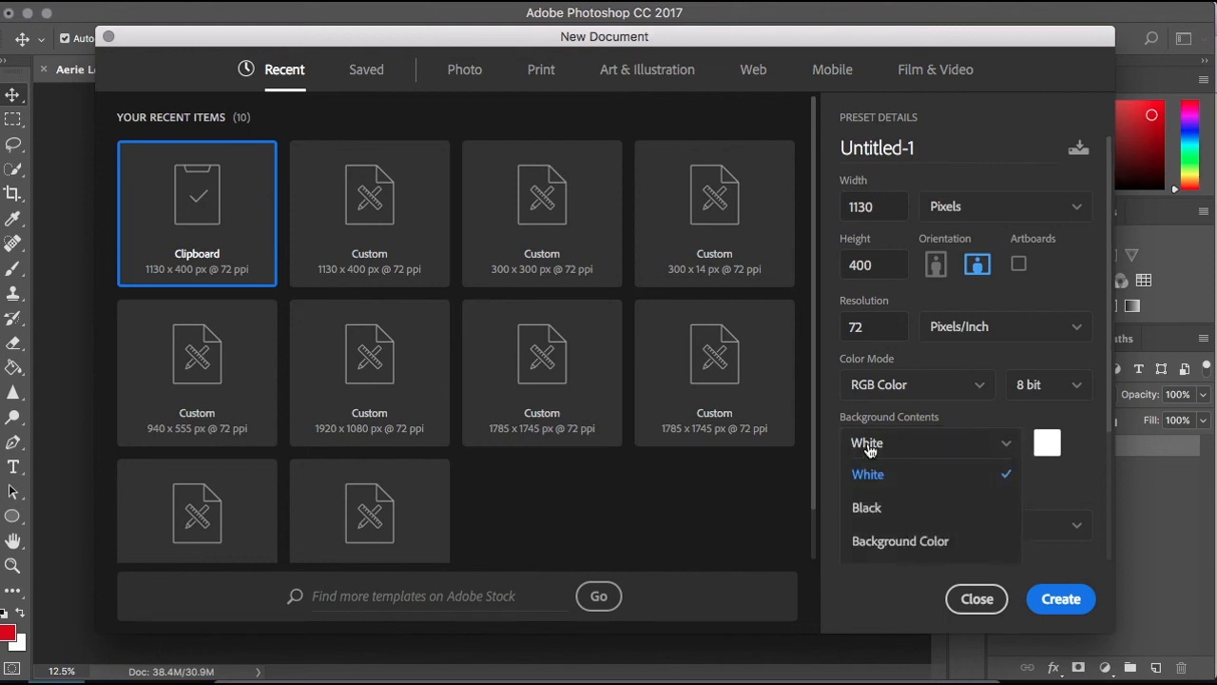
pyautogui.click(894, 541)
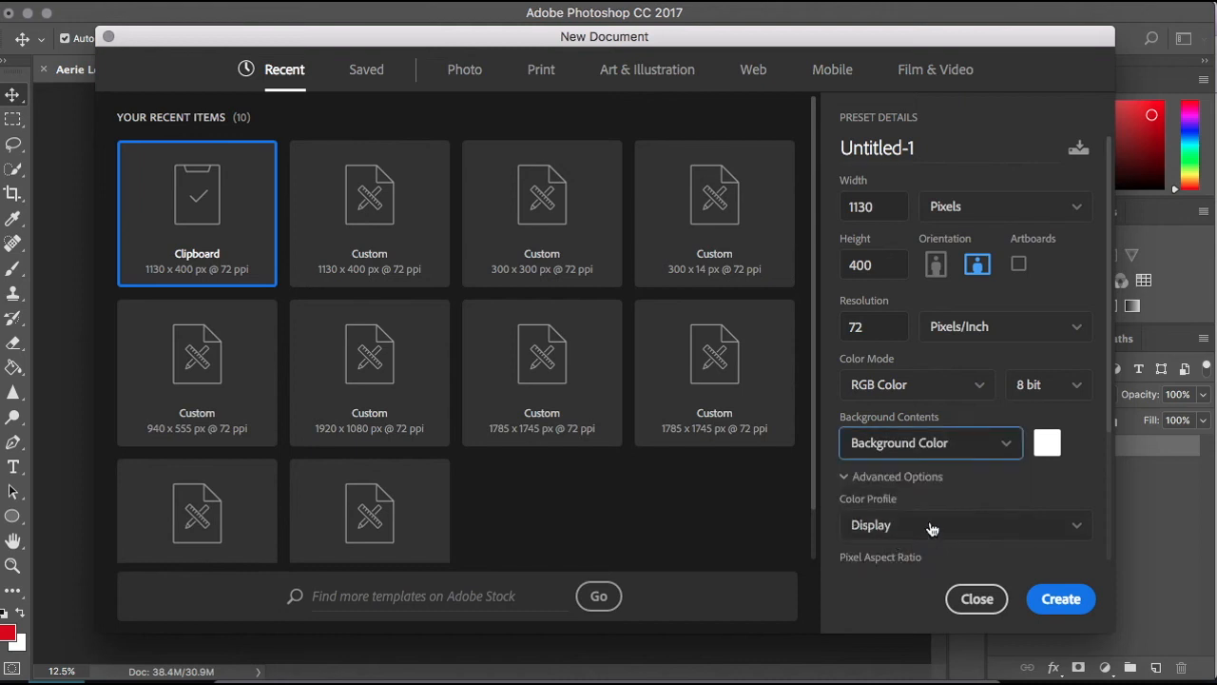
pyautogui.click(989, 451)
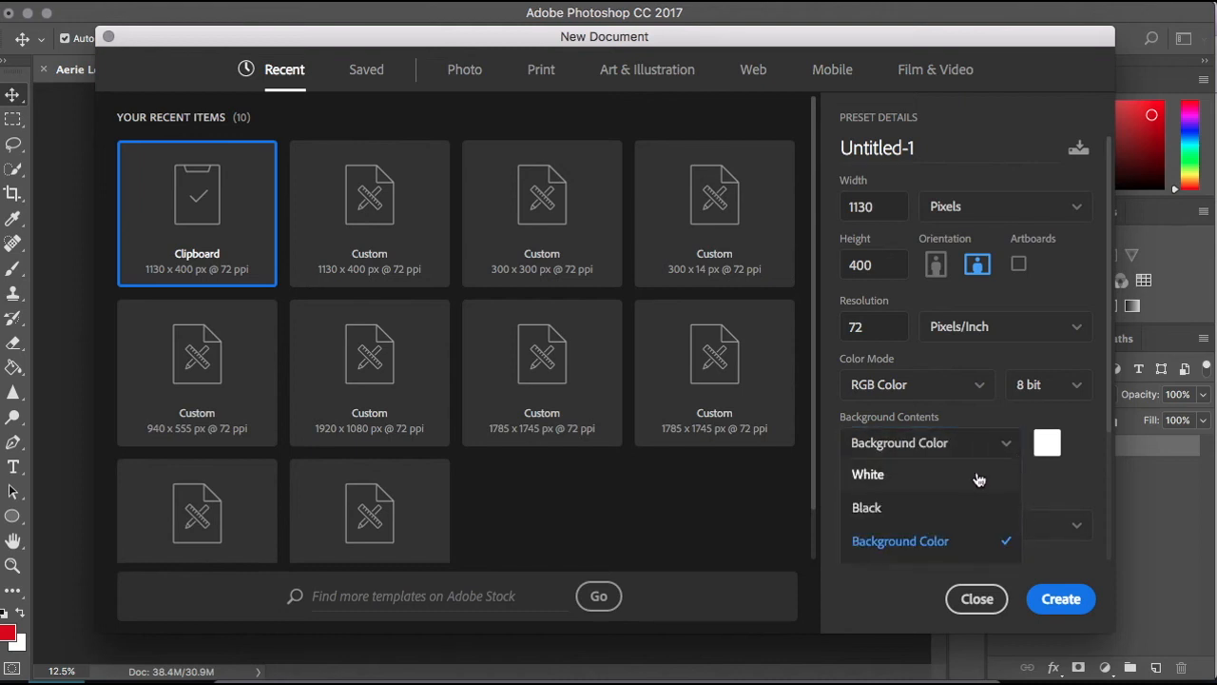
pyautogui.click(981, 478)
pyautogui.click(999, 444)
pyautogui.click(942, 475)
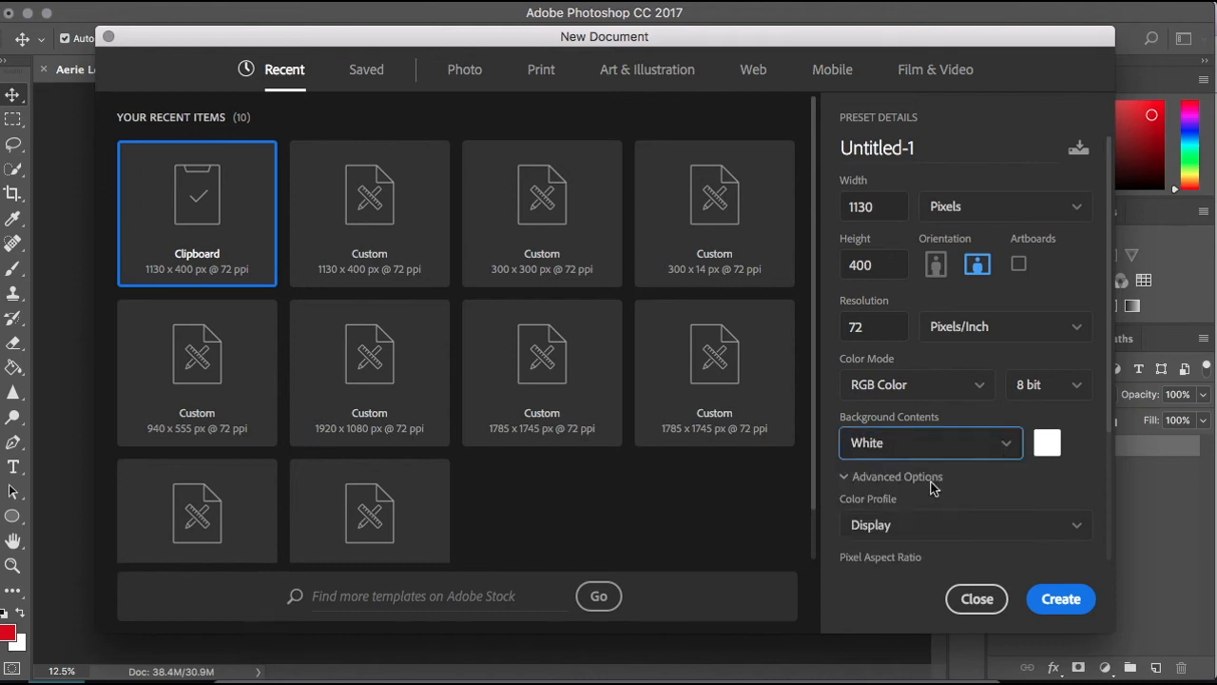
pyautogui.click(904, 478)
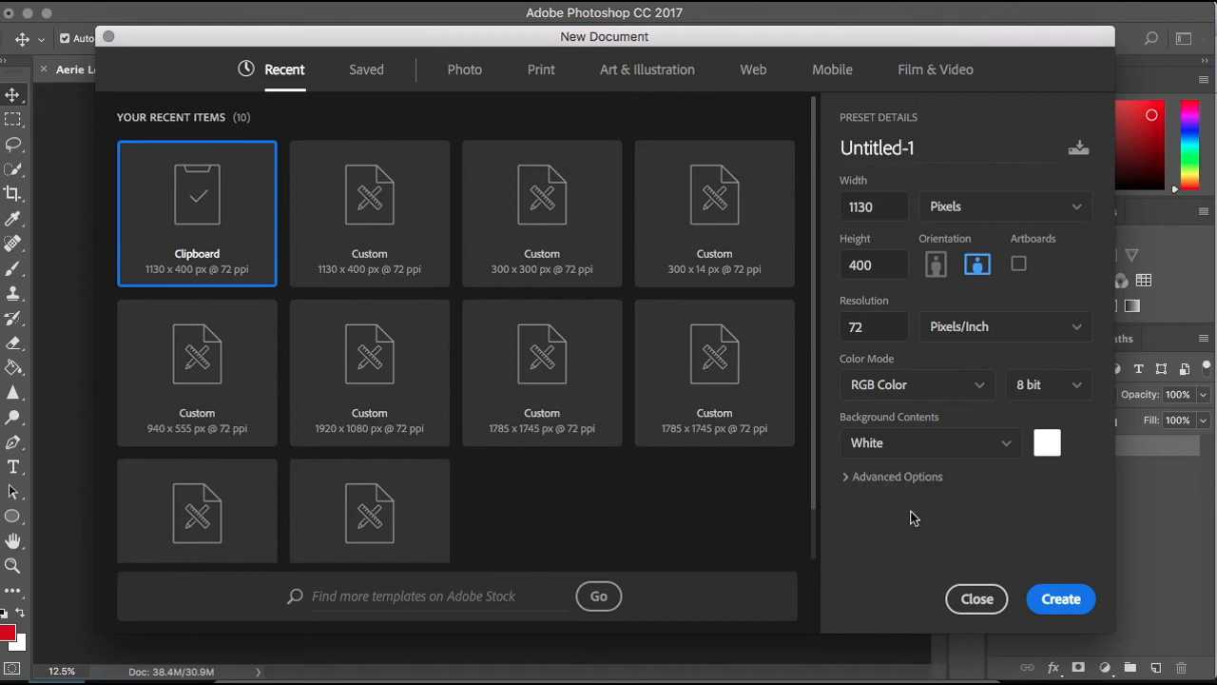
pyautogui.click(857, 480)
# - Set the background contents to Transparent and create the 1130 x 400 px document at 72 pixels/inch
pyautogui.click(937, 401)
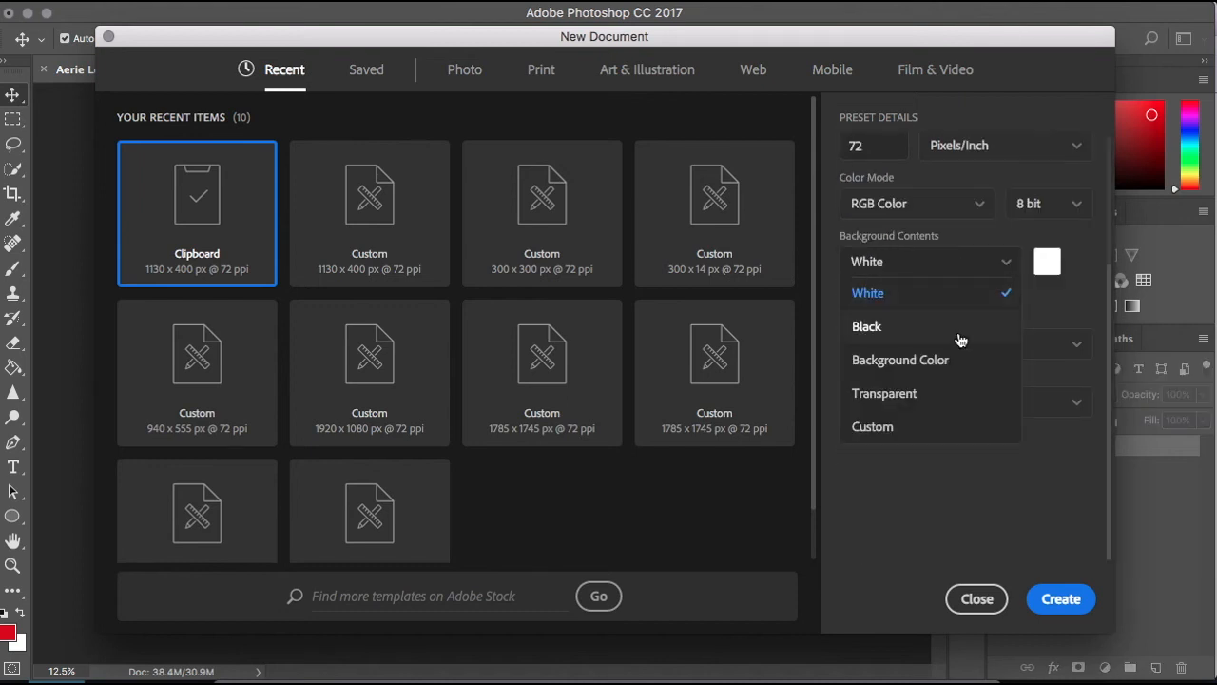
pyautogui.click(915, 393)
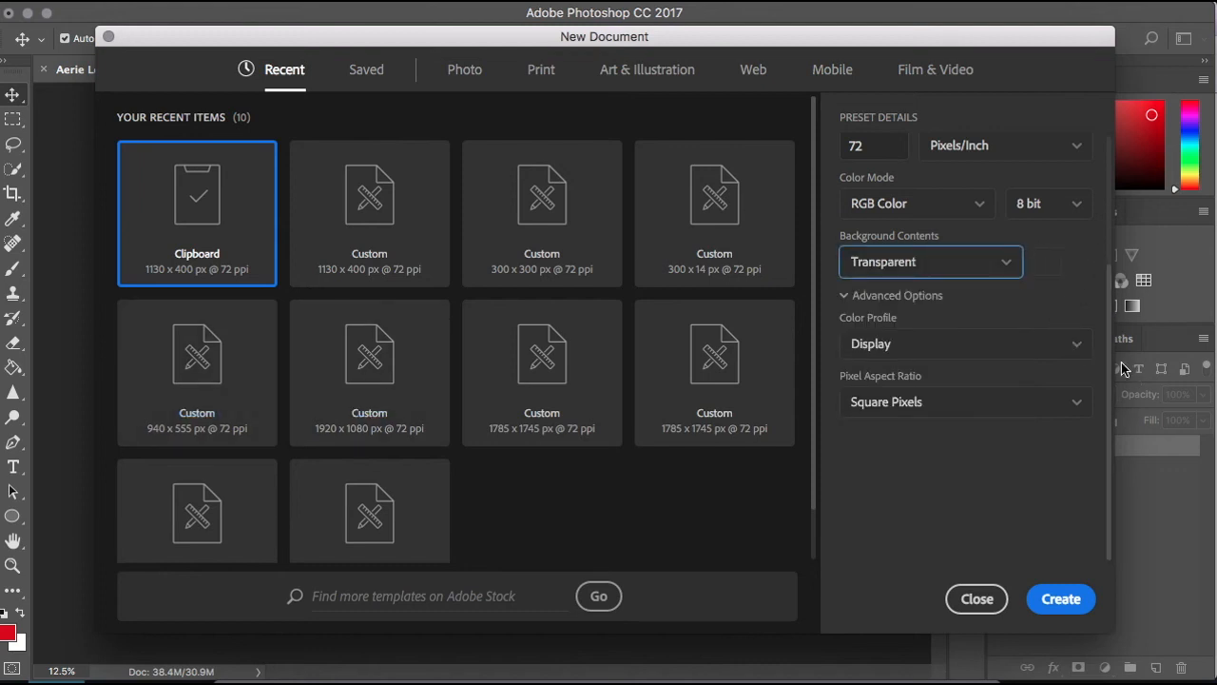
pyautogui.scroll(3, 1108, 369)
pyautogui.scroll(3, 1153, 298)
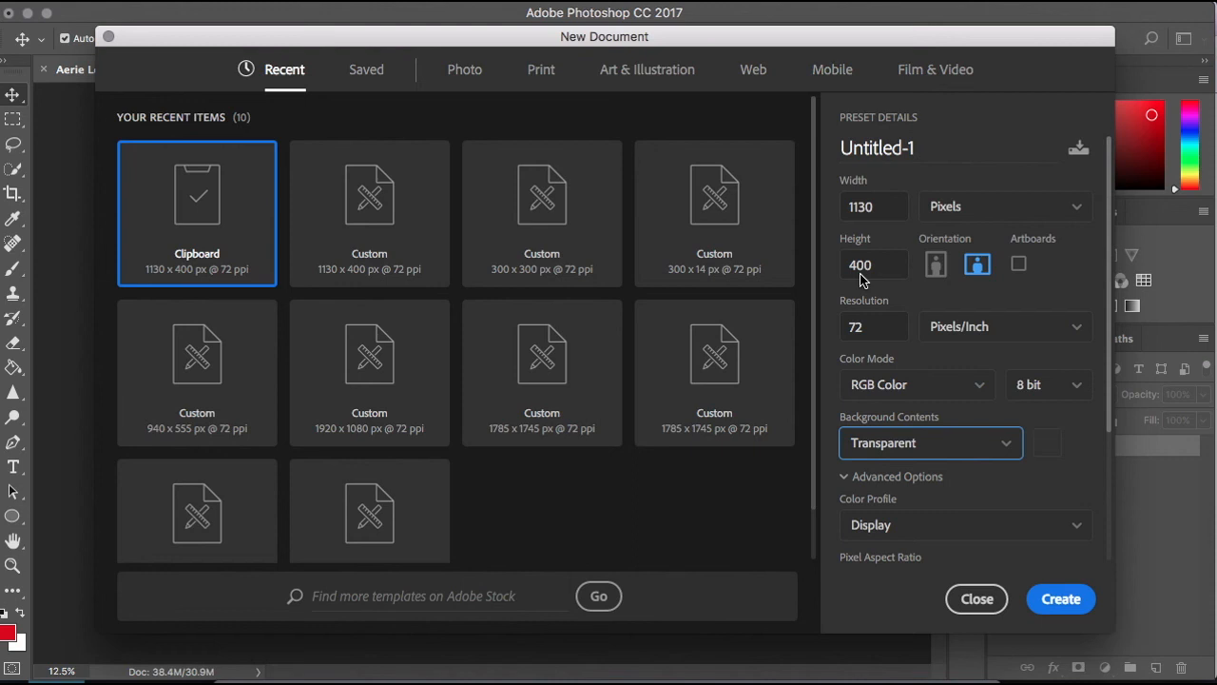
pyautogui.click(1060, 598)
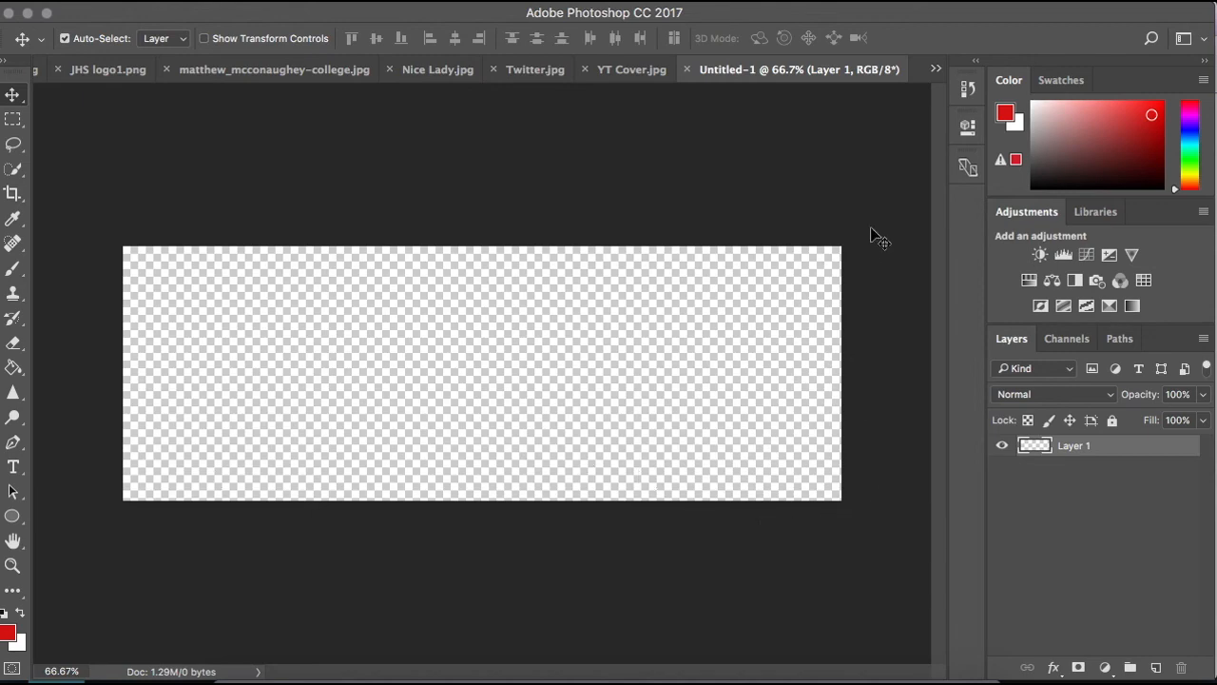
# - Paste the copied school photo into the new transparent document and reposition it with the Move tool
pyautogui.click(344, 675)
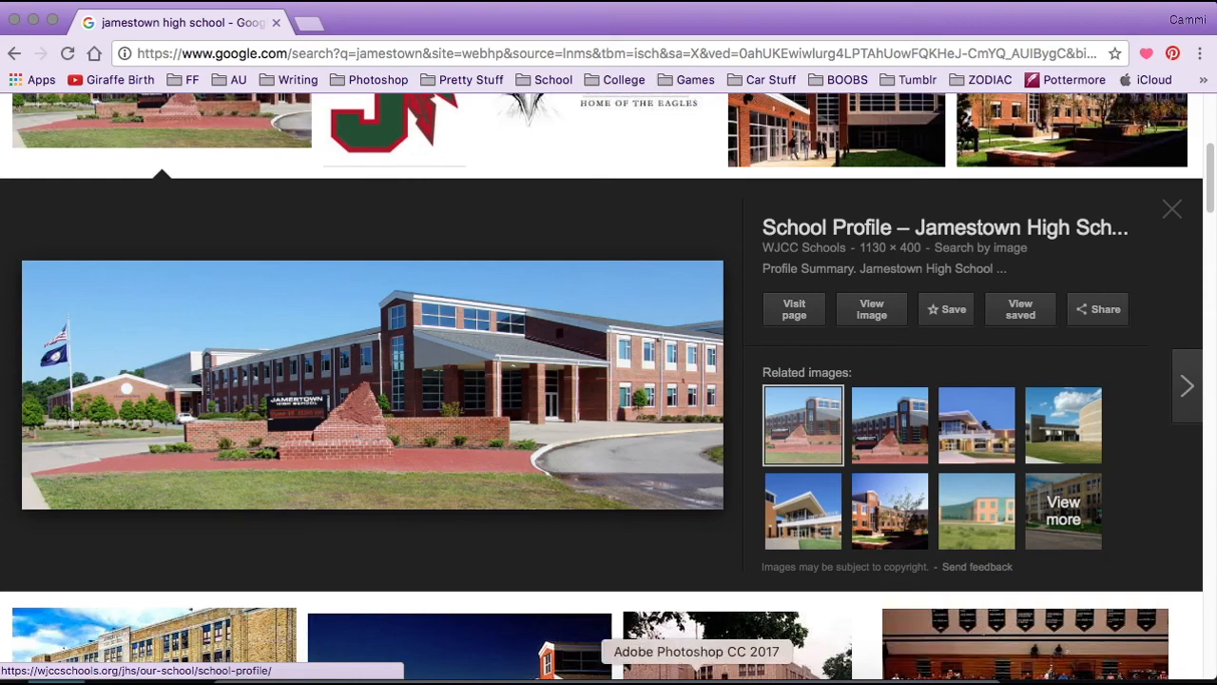
pyautogui.click(652, 676)
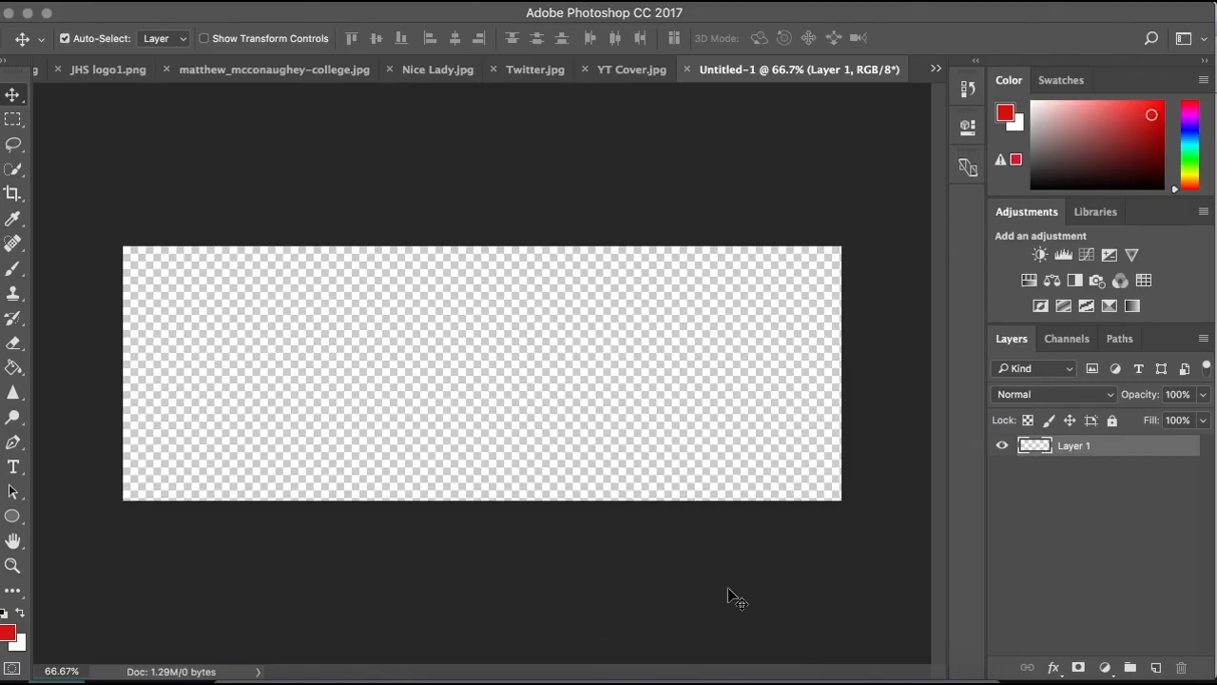
pyautogui.press('super+v')
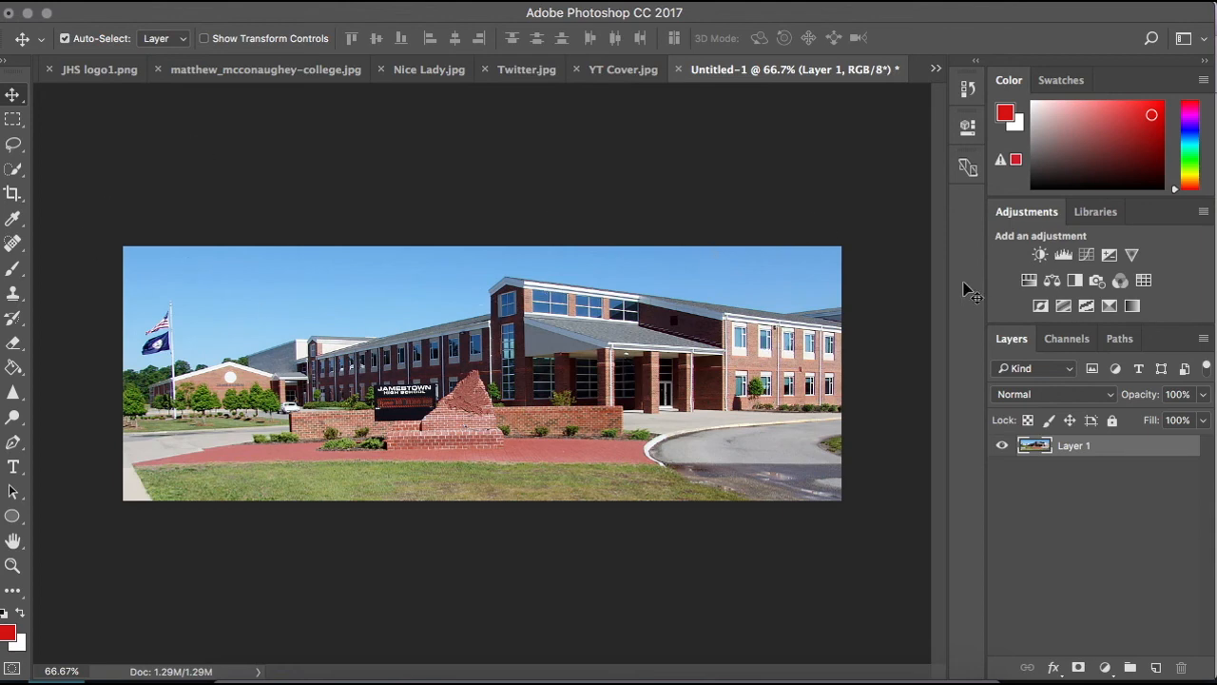
pyautogui.moveTo(533, 468); pyautogui.dragTo(666, 360)
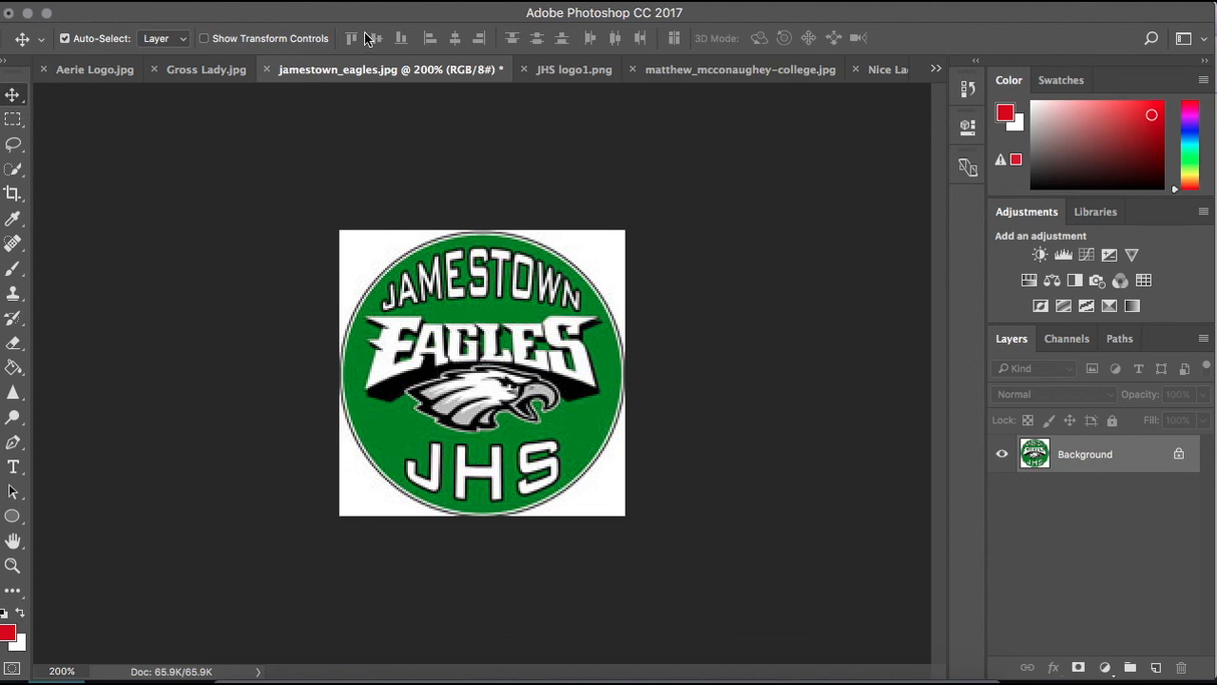
# - Resample the jamestown_eagles.jpg logo to a resolution of 500 pixels/inch, keeping its width units in picas
pyautogui.click(263, 4)
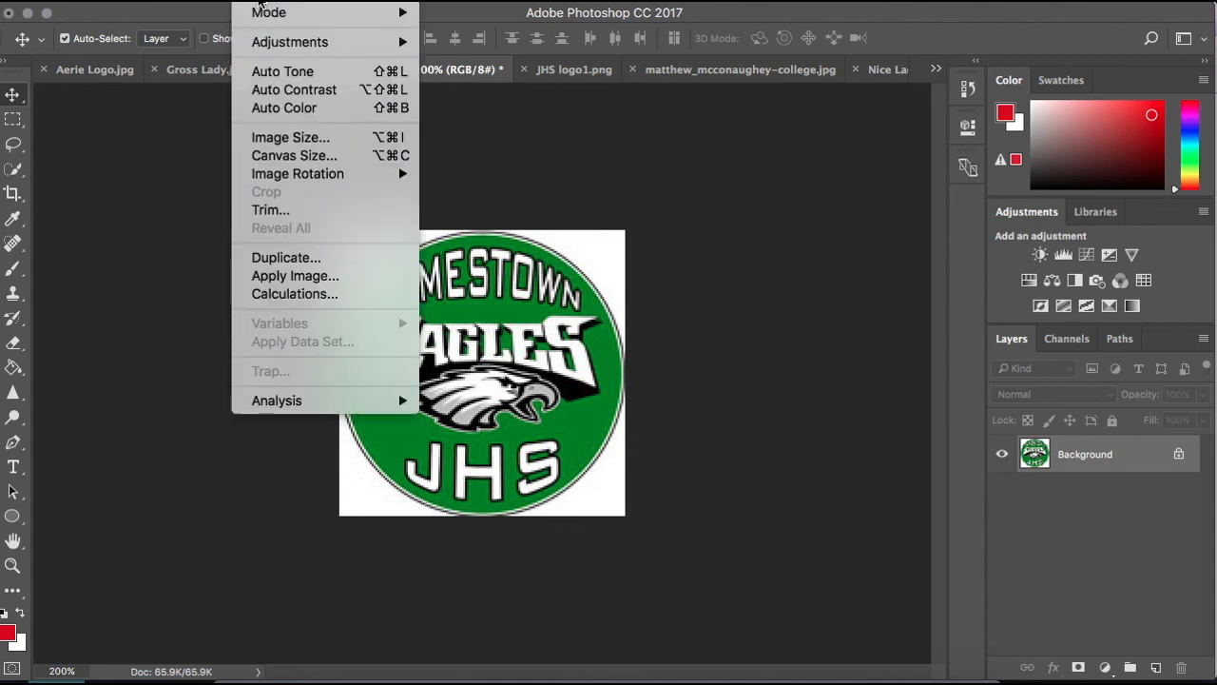
pyautogui.click(310, 136)
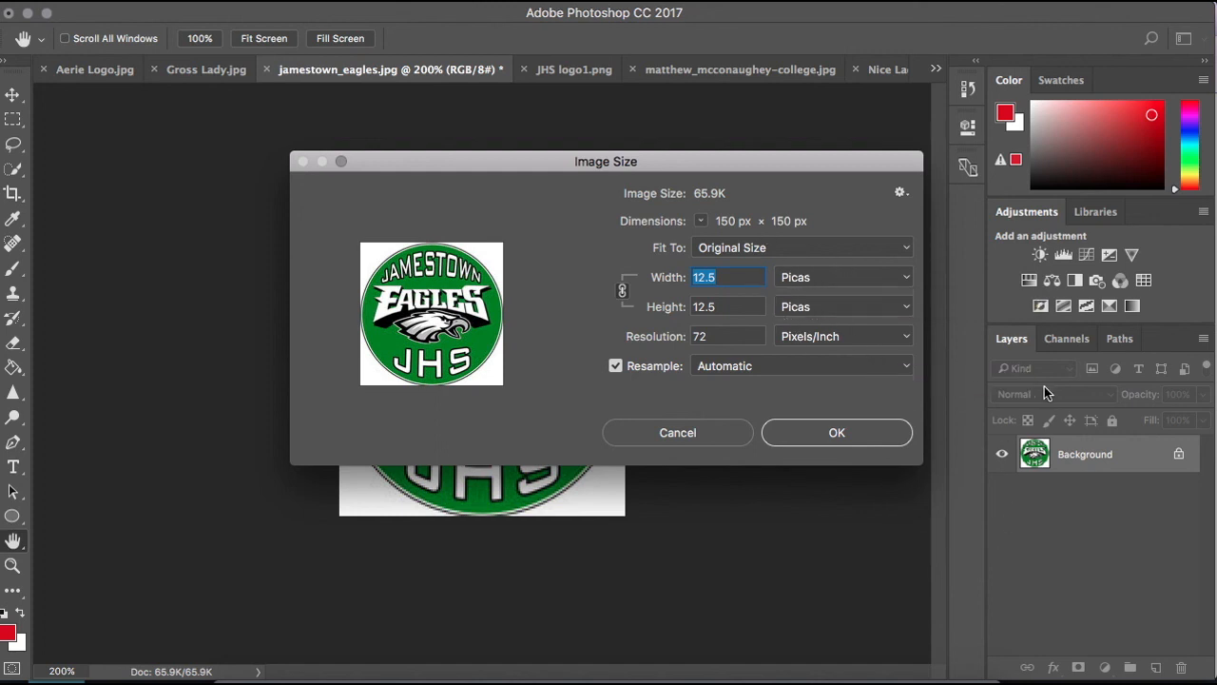
pyautogui.click(896, 284)
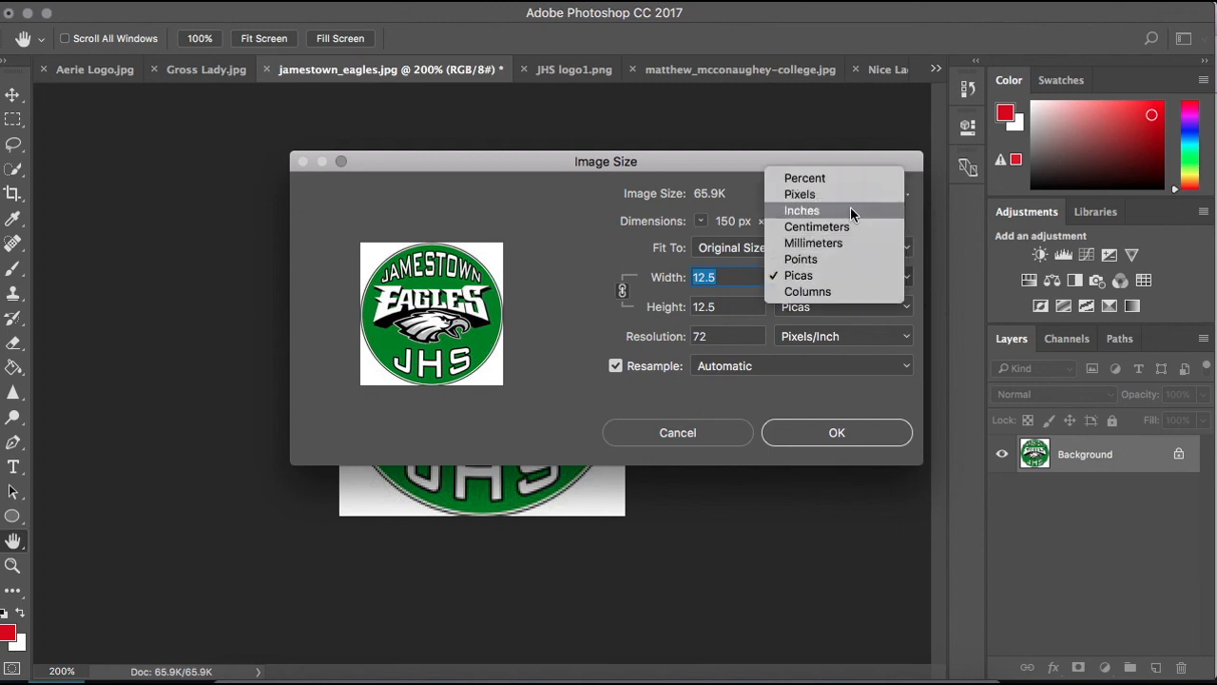
pyautogui.click(835, 275)
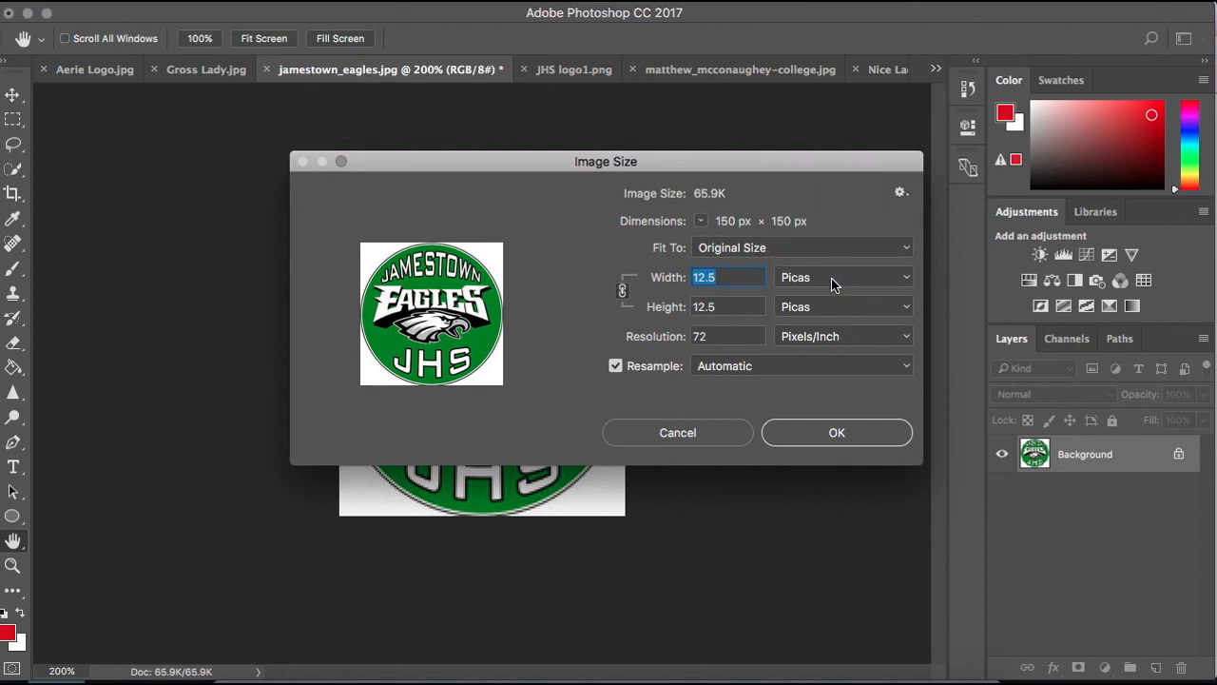
pyautogui.click(751, 336)
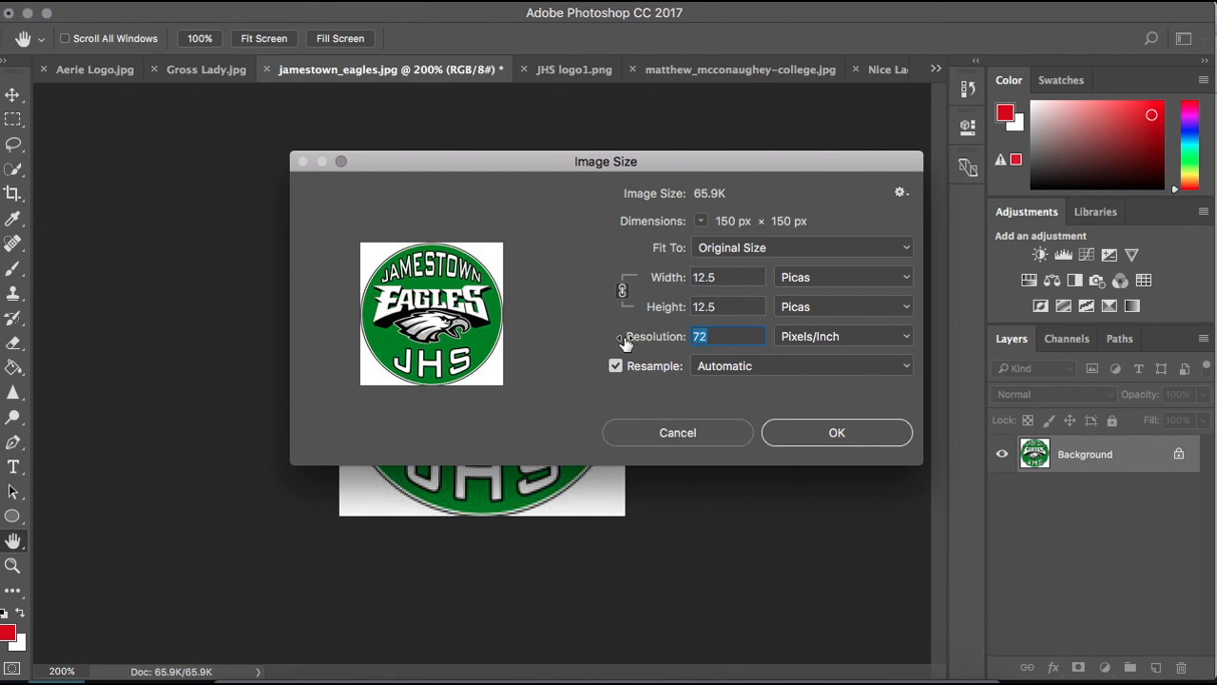
pyautogui.write('500')
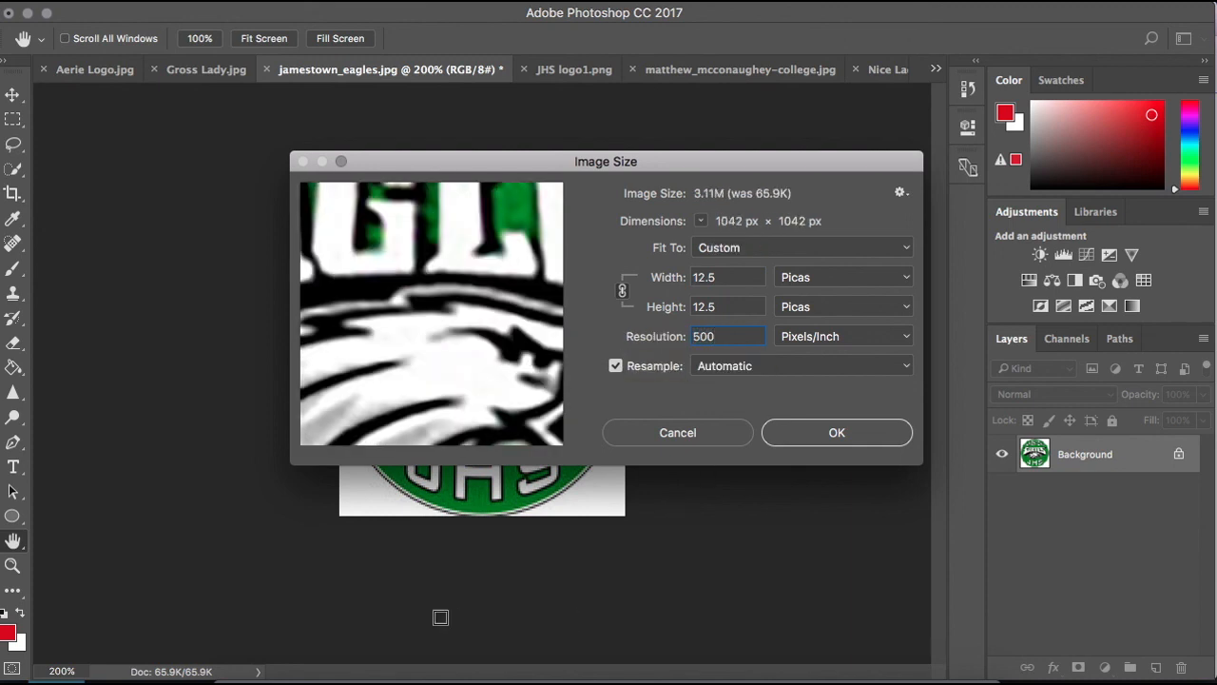
pyautogui.click(794, 438)
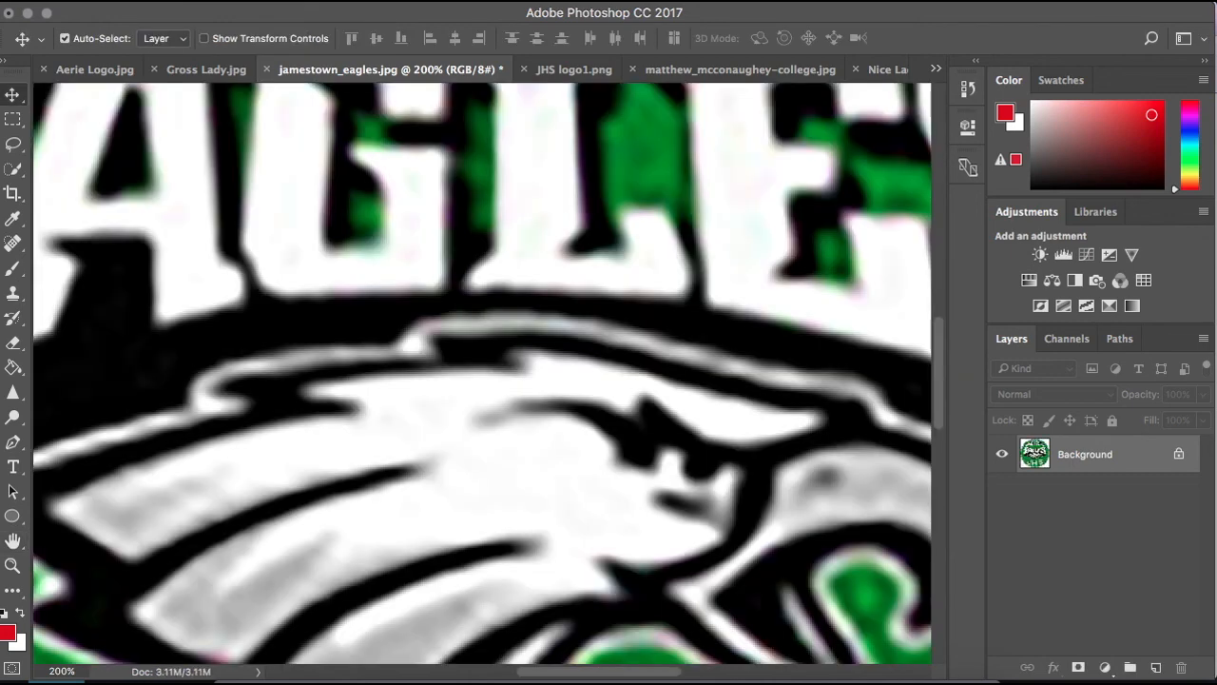
pyautogui.press('super+minus')
pyautogui.press('super+minus')
pyautogui.press('super+minus')
pyautogui.press('super+minus')
pyautogui.press('super+minus')
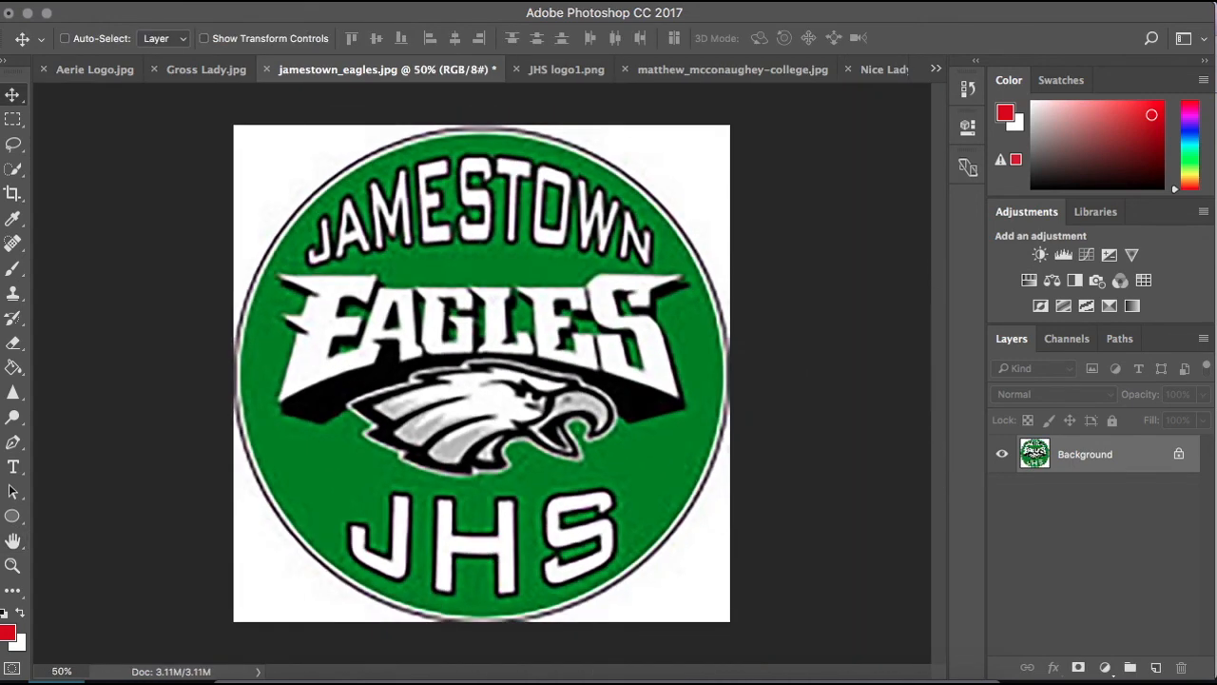